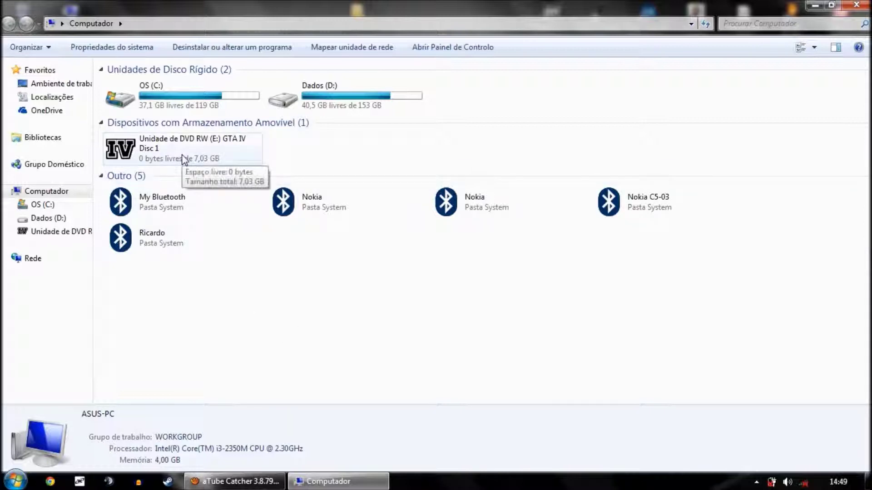
# - Launch the setup from the GTA IV Disc 1 DVD drive and use English as the installation language
pyautogui.click(184, 159)
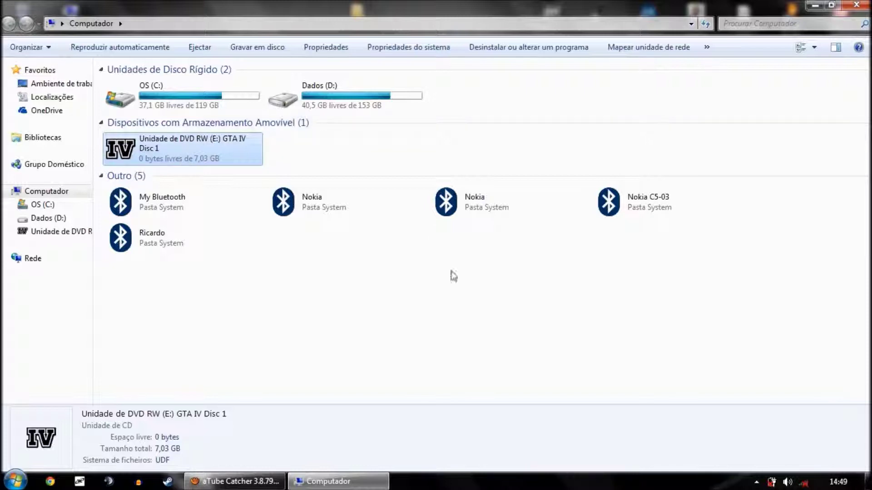
pyautogui.click(358, 294)
pyautogui.click(223, 159)
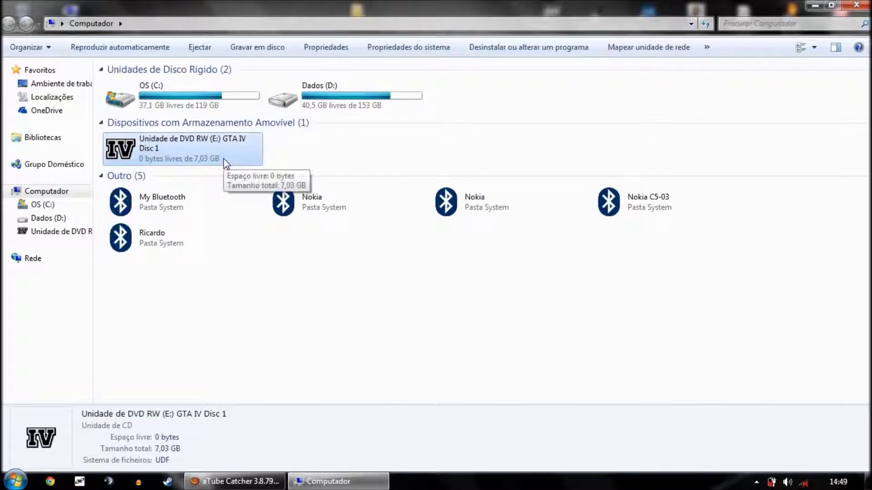
pyautogui.doubleClick(224, 159)
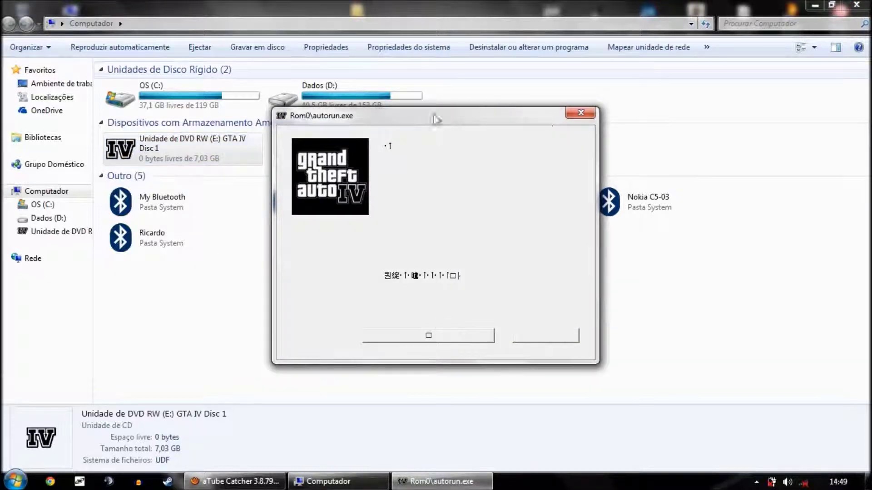
pyautogui.click(431, 340)
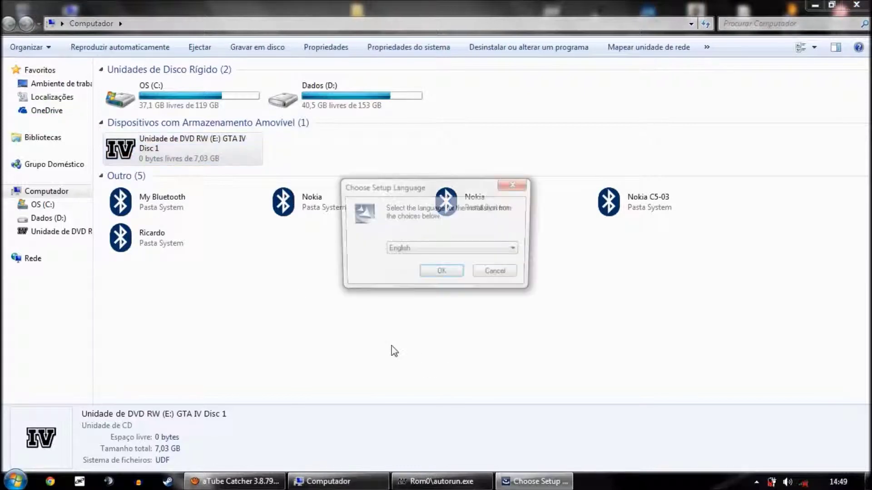
pyautogui.click(439, 273)
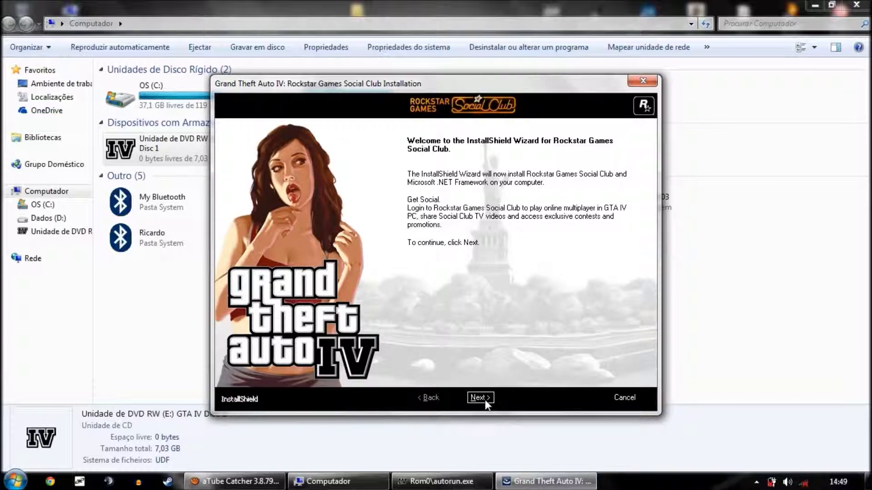
# - Proceed past the Rockstar Games Social Club welcome page and accept the license agreement
pyautogui.click(481, 398)
pyautogui.click(473, 341)
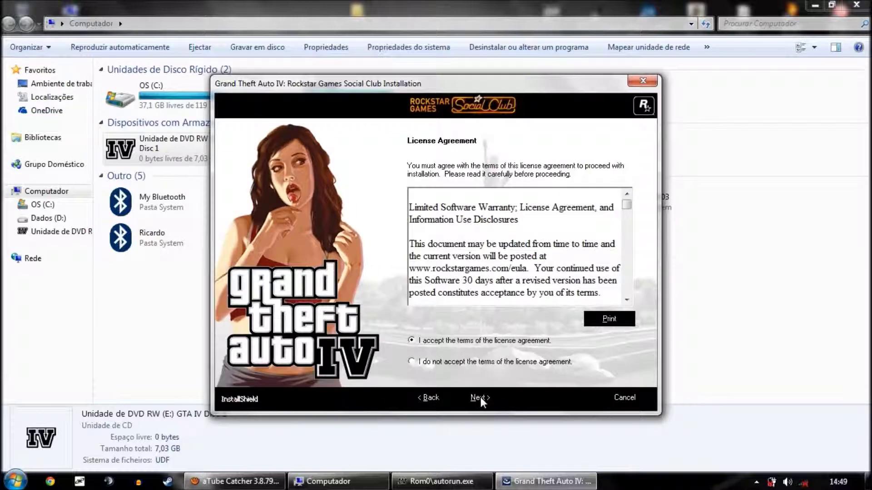
pyautogui.click(479, 398)
# - Change the Rockstar Games Social Club install location to the D:\Rockstar Games folder
pyautogui.click(614, 239)
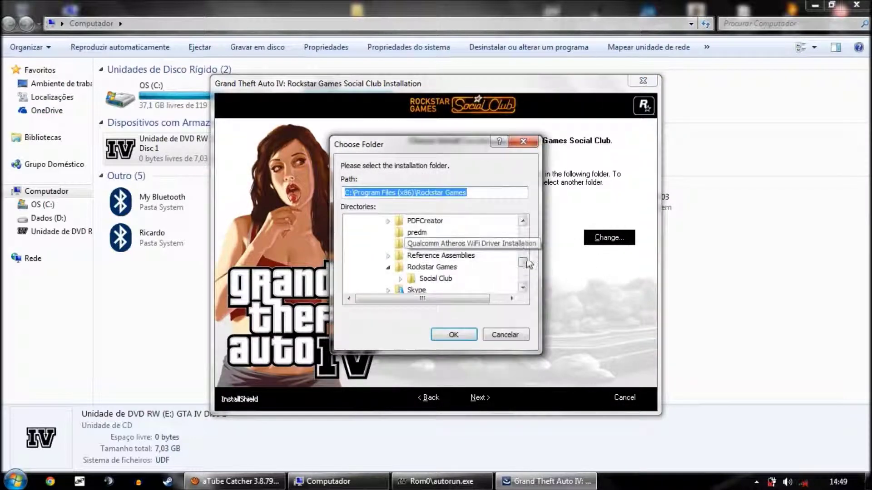
pyautogui.moveTo(522, 263); pyautogui.dragTo(524, 270)
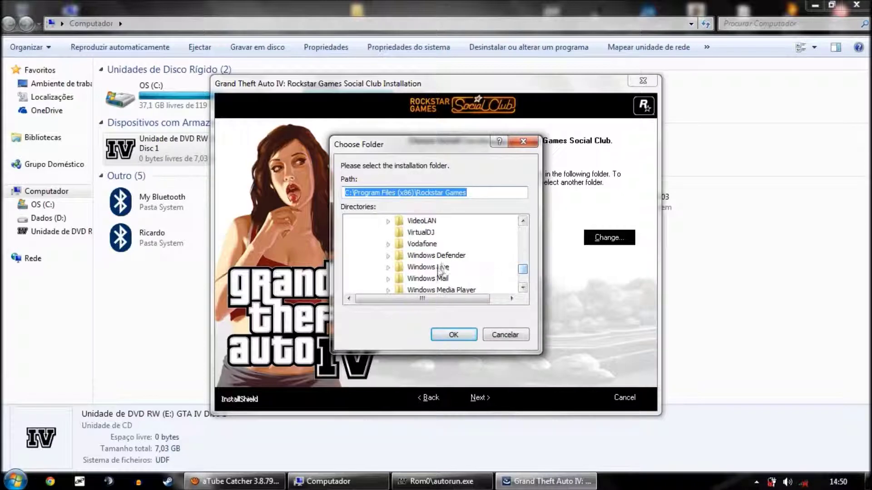
pyautogui.click(522, 288)
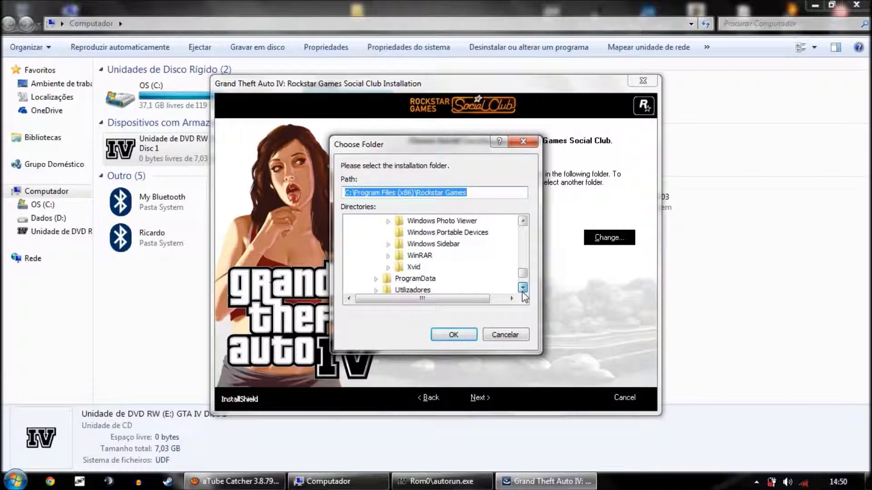
pyautogui.click(401, 257)
pyautogui.scroll(-10, 401, 259)
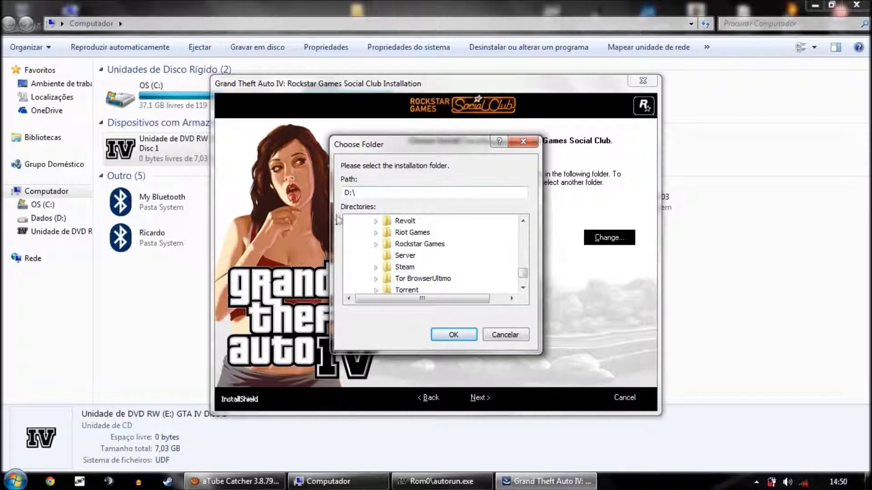
pyautogui.click(420, 246)
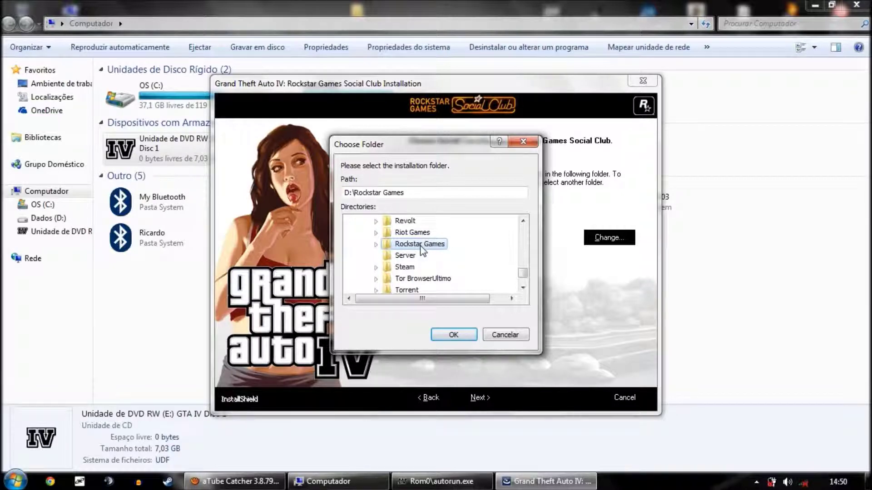
pyautogui.doubleClick(421, 247)
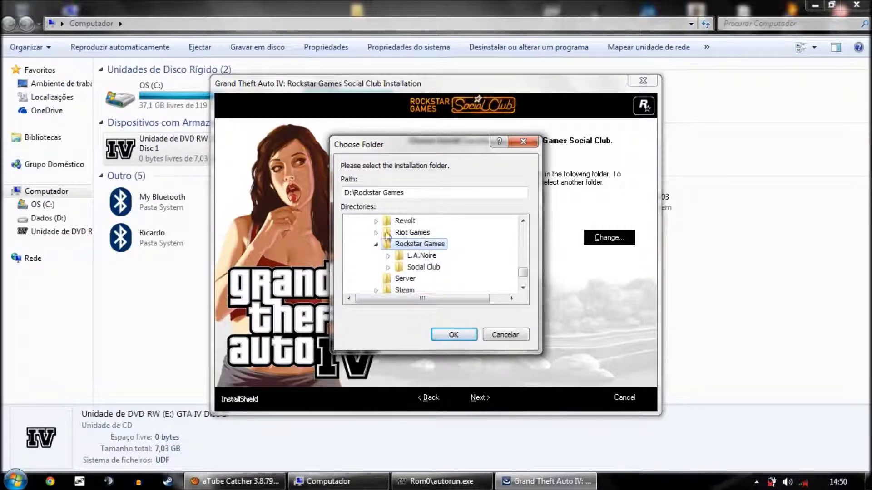
pyautogui.click(459, 338)
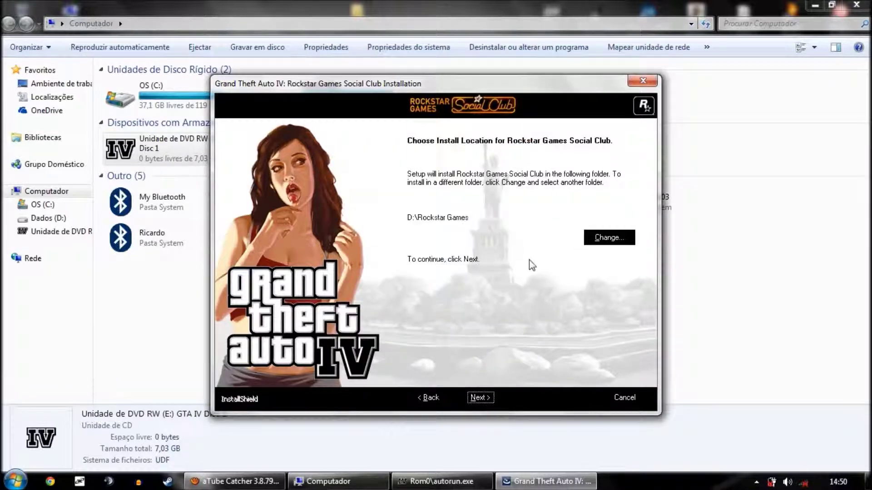
# - Install Rockstar Games Social Club and finish its setup wizard
pyautogui.click(476, 398)
pyautogui.click(479, 399)
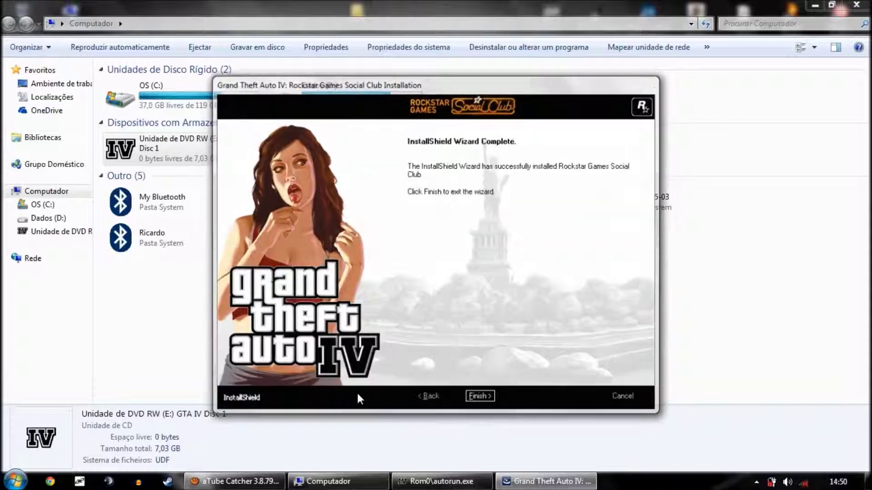
pyautogui.click(484, 397)
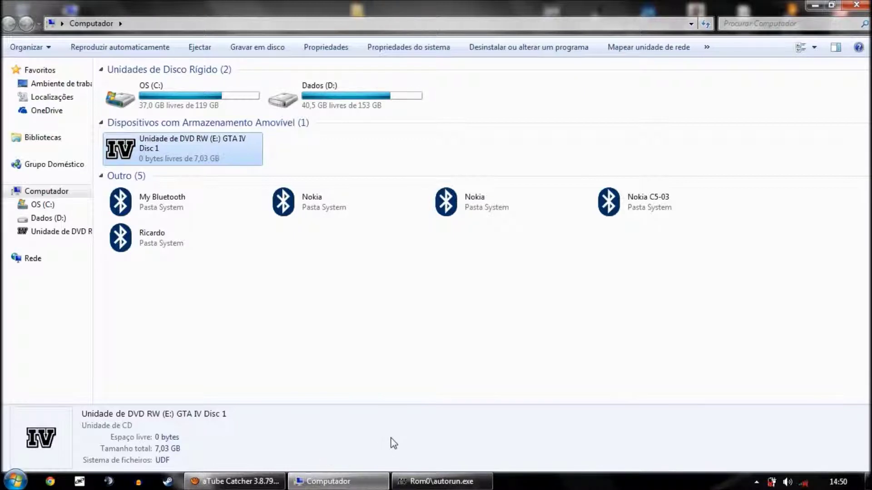
# - Look into the Rockstar Games folder on drive D and close the file window
pyautogui.doubleClick(354, 105)
pyautogui.scroll(-1, 215, 384)
pyautogui.scroll(-2, 215, 384)
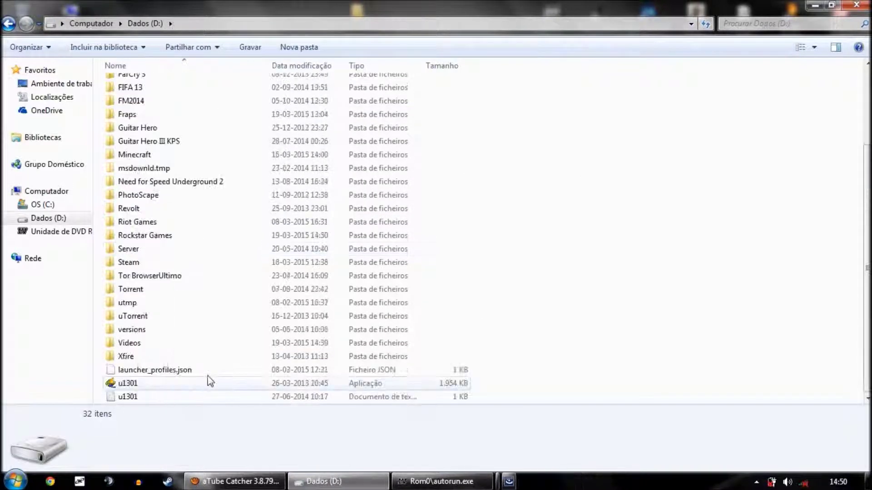
pyautogui.click(169, 236)
pyautogui.doubleClick(169, 236)
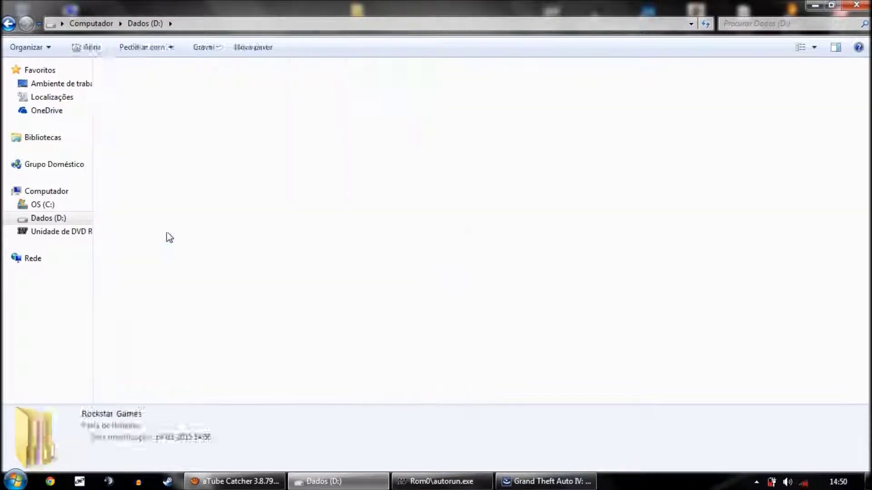
pyautogui.click(857, 4)
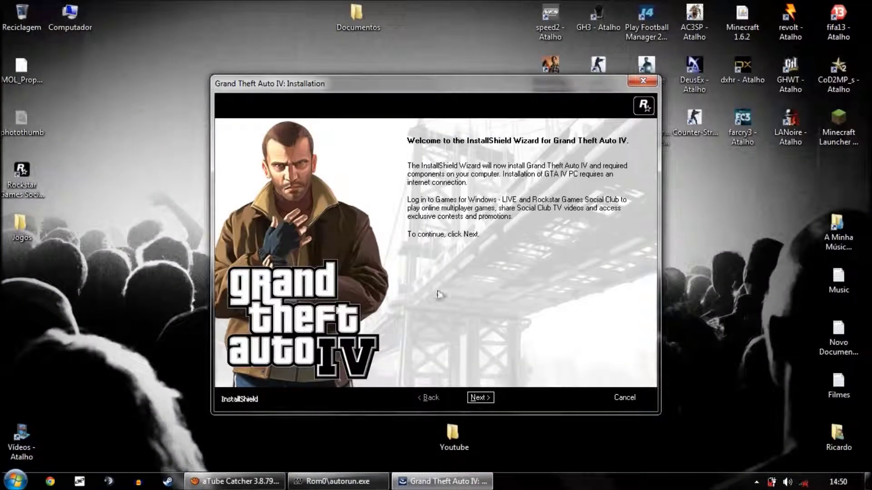
# - Advance the Grand Theft Auto IV installer past the Games for Windows LIVE and Social Club sign-up pages
pyautogui.click(481, 398)
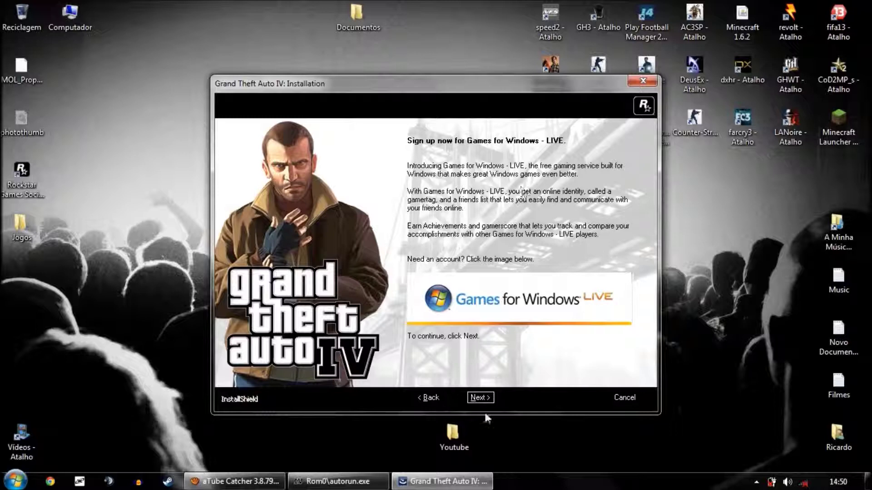
pyautogui.click(478, 400)
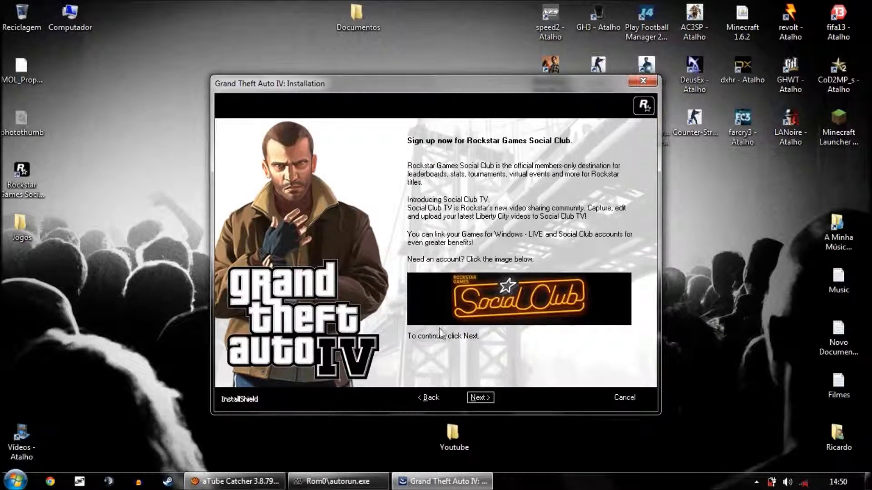
pyautogui.click(440, 401)
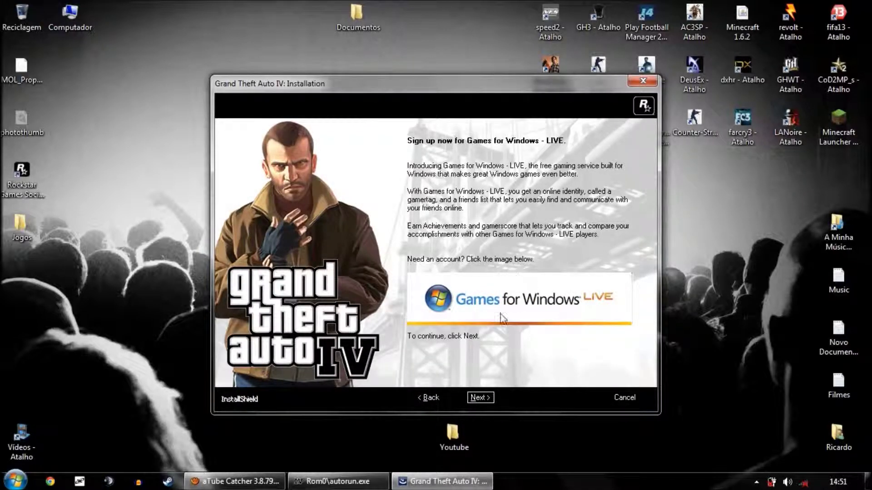
pyautogui.click(481, 399)
pyautogui.click(482, 400)
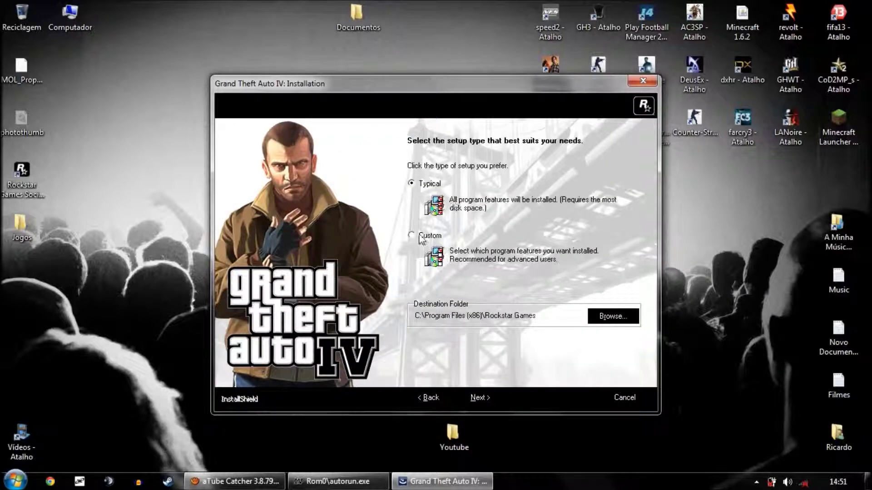
# - Choose the Typical setup type and set the destination folder to D:\Rockstar Games
pyautogui.click(434, 185)
pyautogui.click(596, 319)
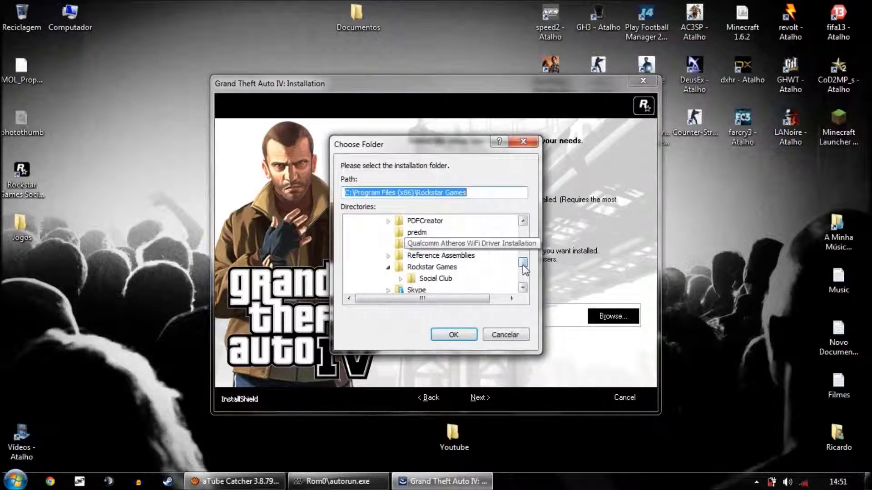
pyautogui.scroll(-5, 442, 270)
pyautogui.click(414, 257)
pyautogui.scroll(-5, 415, 259)
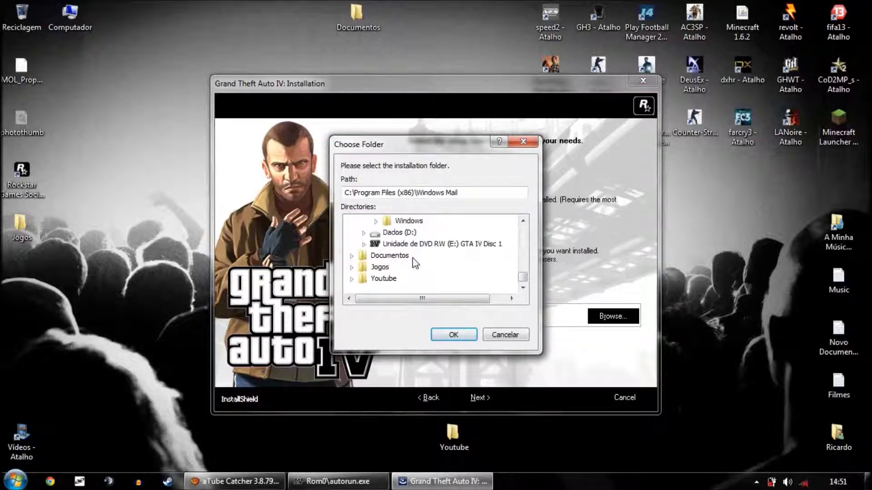
pyautogui.click(400, 232)
pyautogui.scroll(-9, 475, 255)
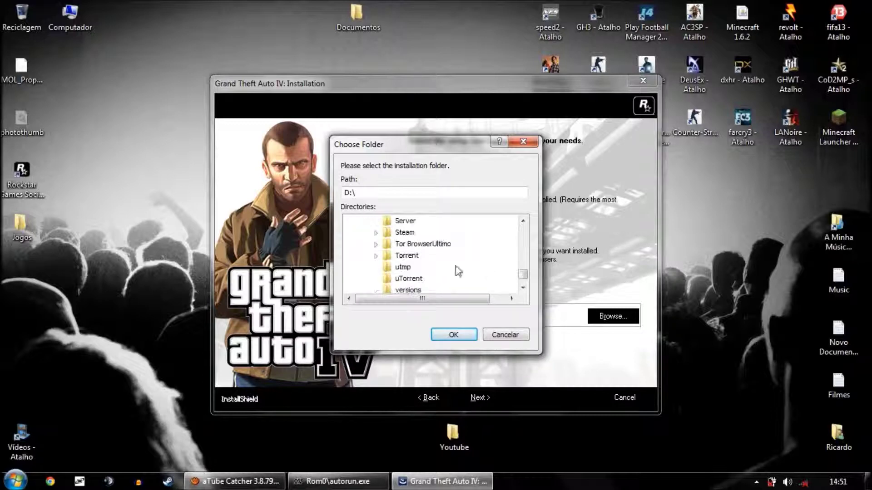
pyautogui.scroll(3, 436, 268)
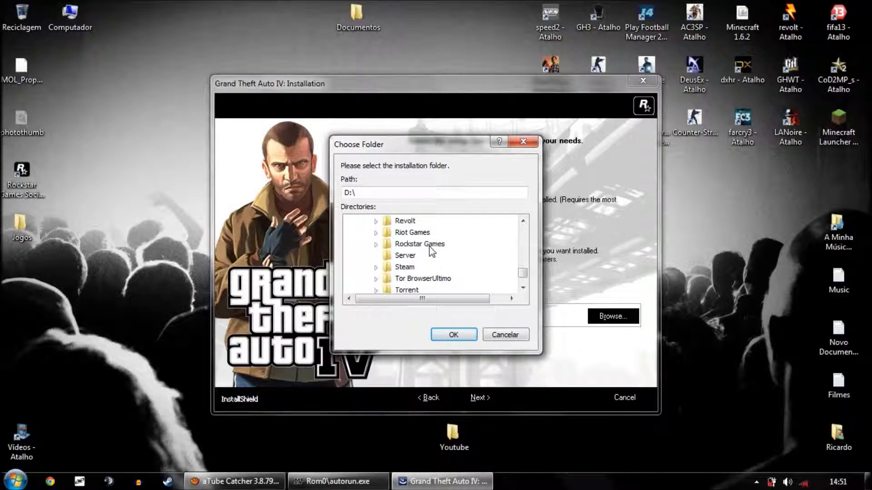
pyautogui.click(429, 247)
pyautogui.click(461, 336)
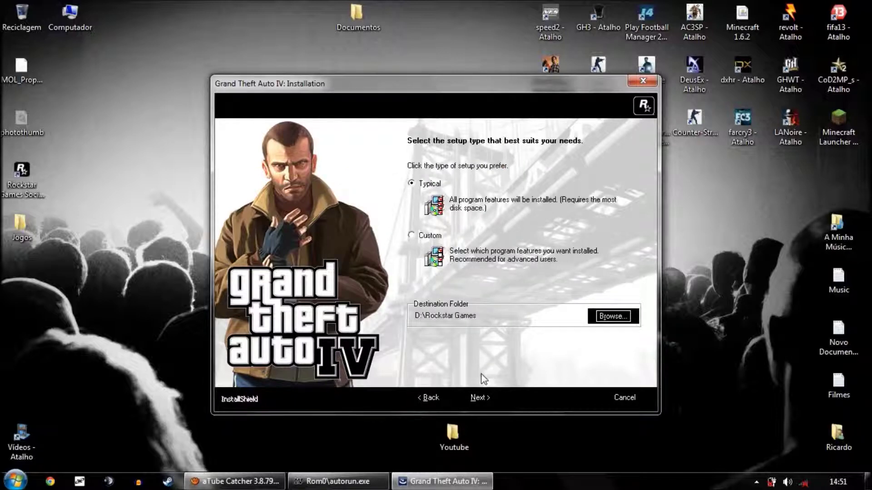
# - Install Grand Theft Auto IV and run the release date check
pyautogui.click(476, 397)
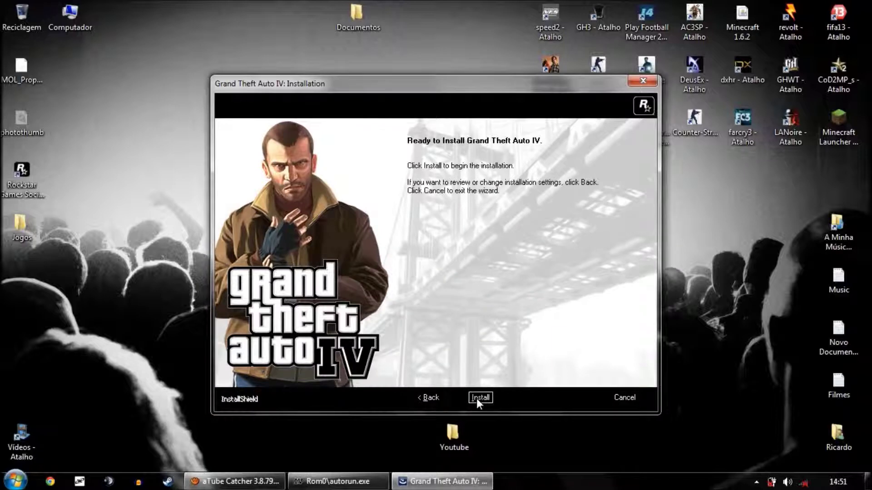
pyautogui.click(476, 398)
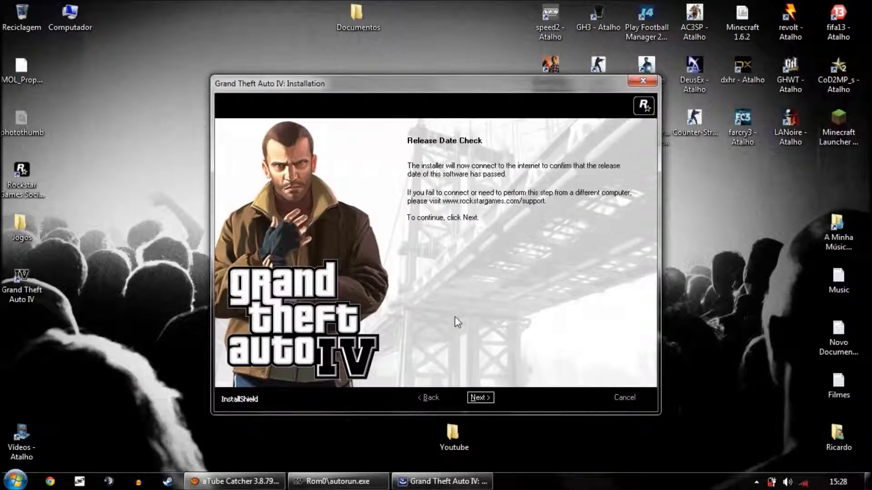
pyautogui.click(480, 397)
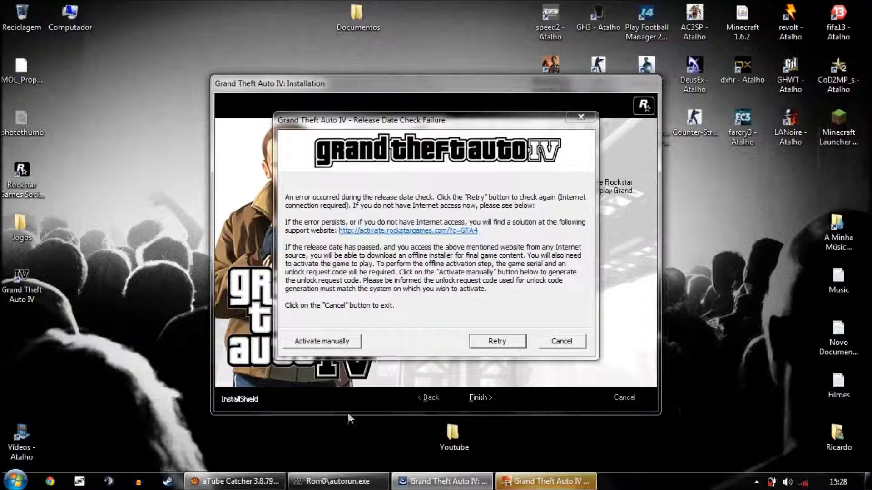
# - Open the manual activation form and back out, then retry and cancel the release date check
pyautogui.click(325, 343)
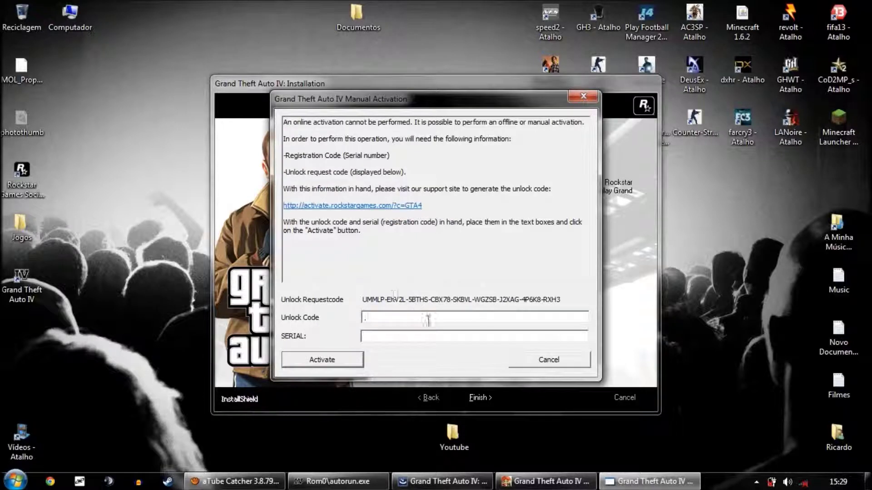
pyautogui.click(550, 360)
pyautogui.click(497, 342)
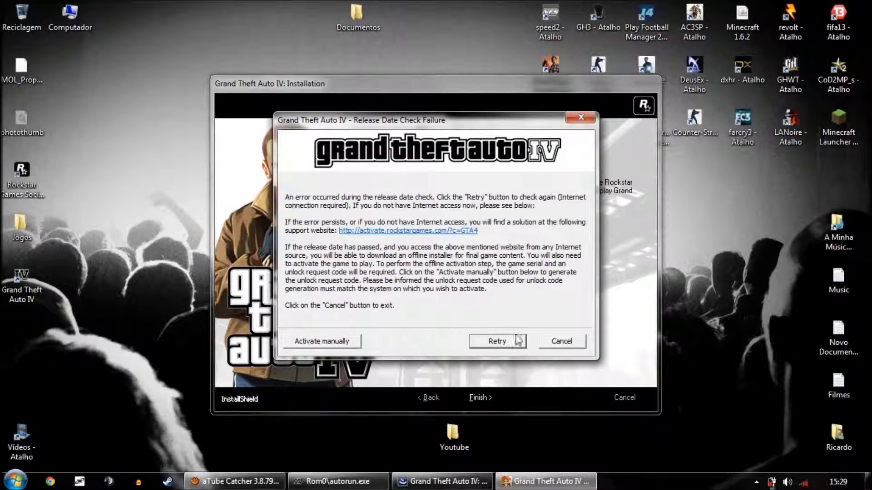
pyautogui.click(558, 341)
# - Try to launch Grand Theft Auto IV from its desktop shortcut and cancel the release date check
pyautogui.click(548, 124)
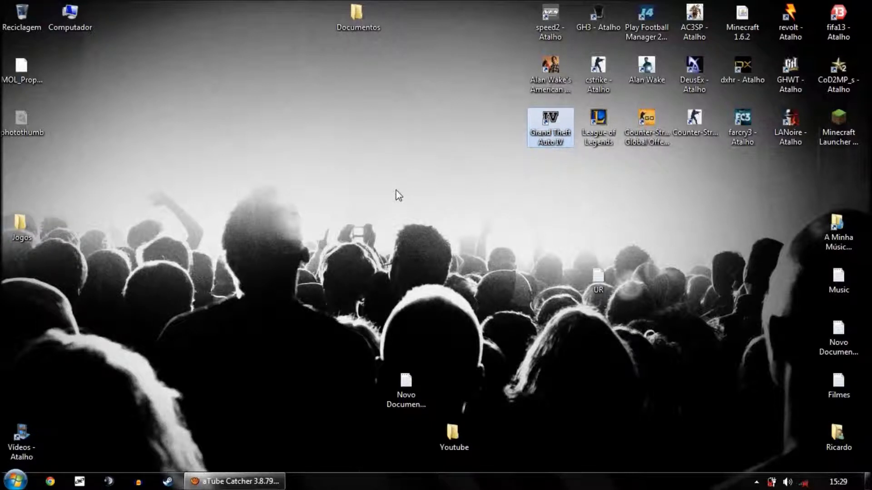
pyautogui.press('Return')
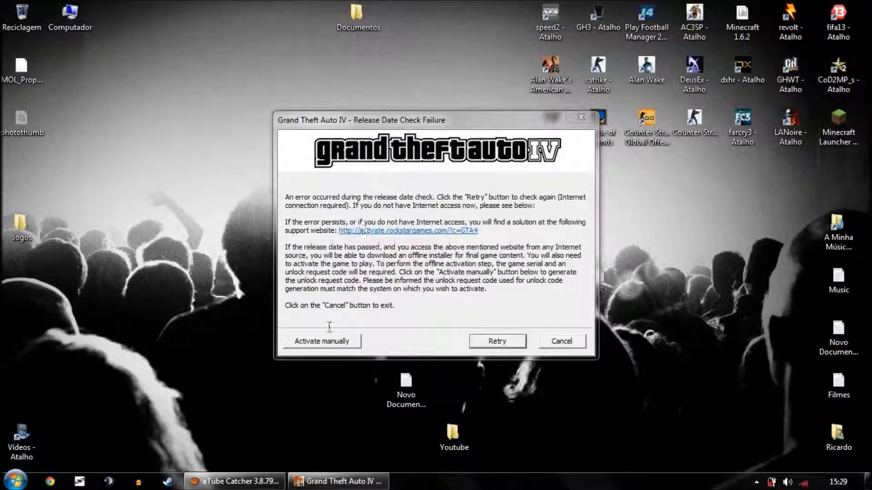
pyautogui.click(562, 341)
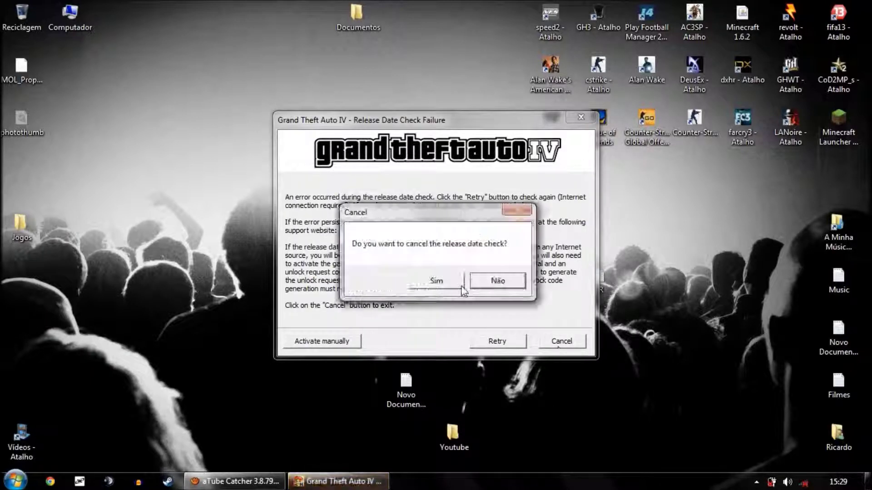
pyautogui.click(452, 285)
pyautogui.doubleClick(20, 222)
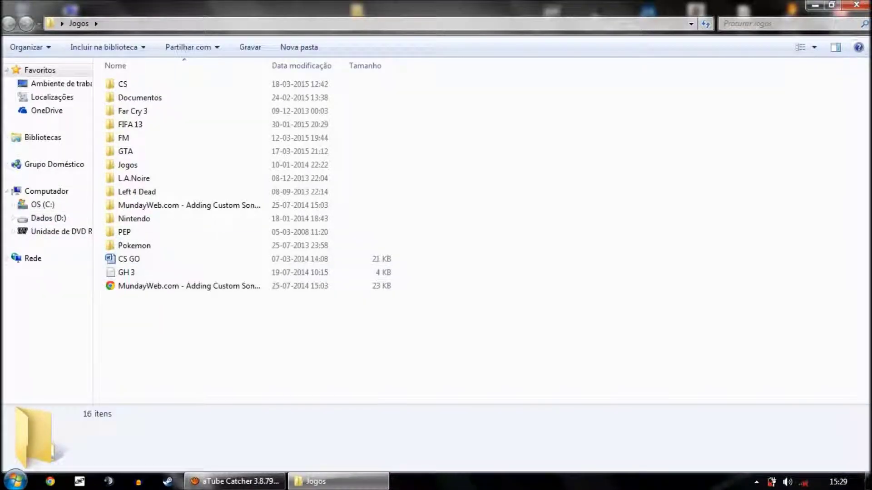
pyautogui.hotkey('alt', 'F4')
# - Open the file location of the Grand Theft Auto IV desktop shortcut
pyautogui.doubleClick(556, 132)
pyautogui.rightClick(551, 127)
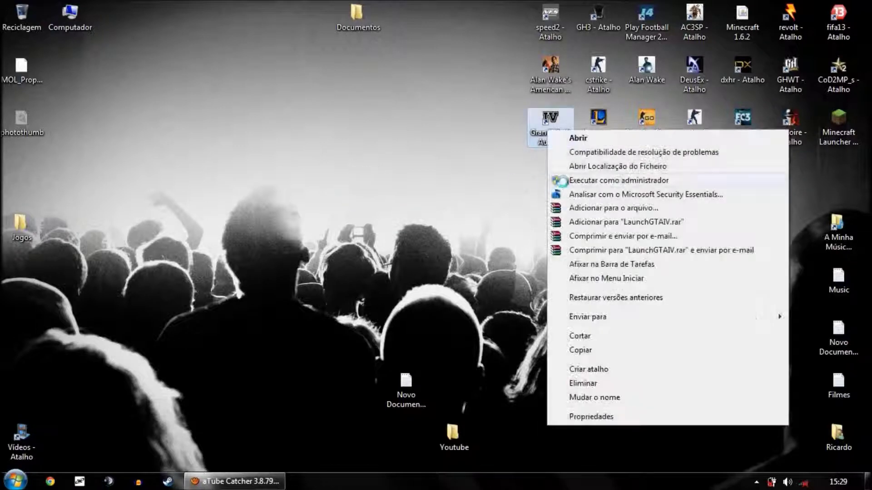
pyautogui.click(566, 165)
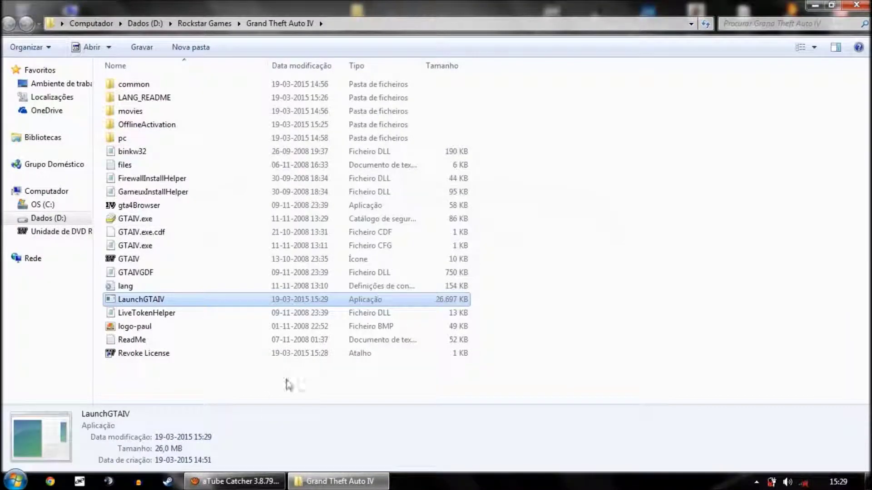
# - Open the Crack (Razor 1911) archive from the desktop's Jogos\GTA folder and enter the folder inside it
pyautogui.press('super+d')
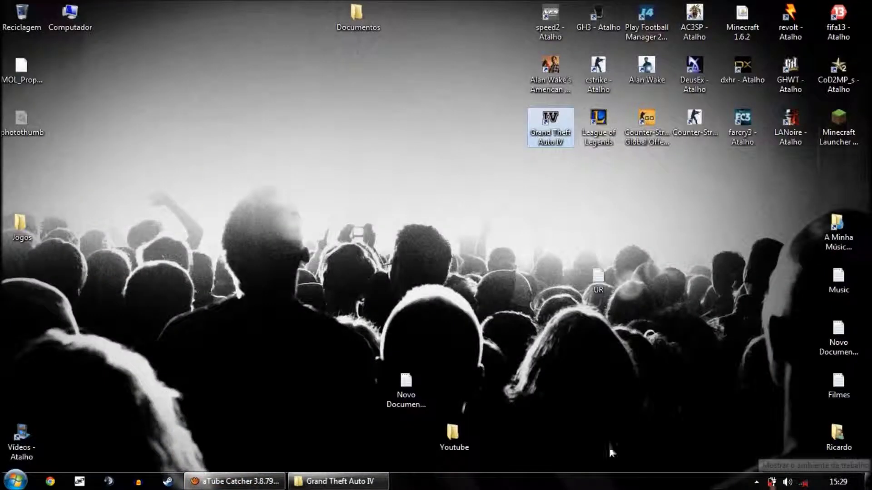
pyautogui.doubleClick(24, 225)
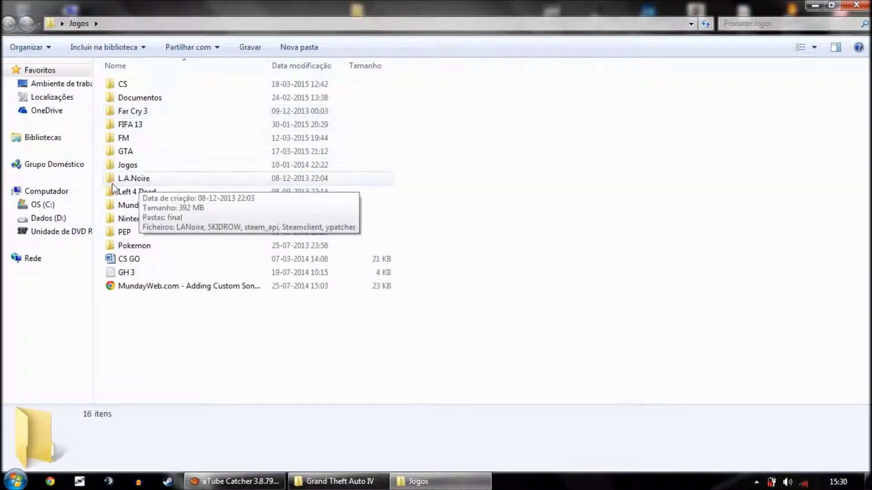
pyautogui.doubleClick(126, 154)
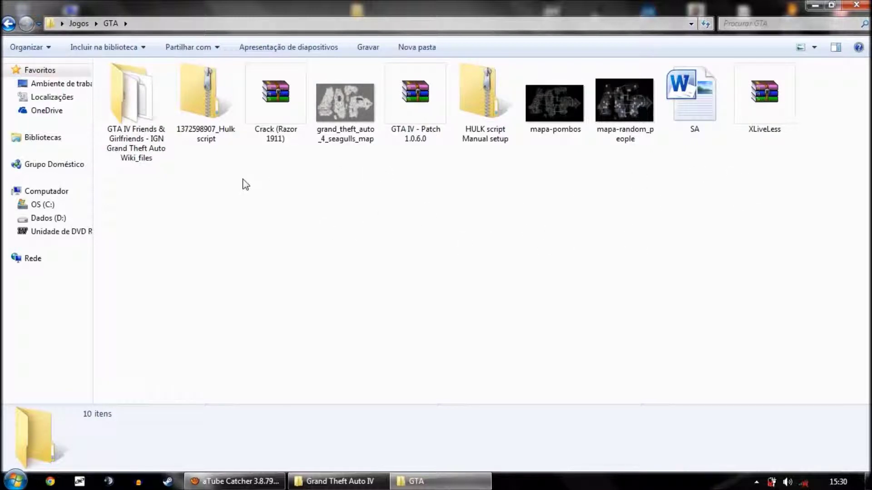
pyautogui.doubleClick(276, 102)
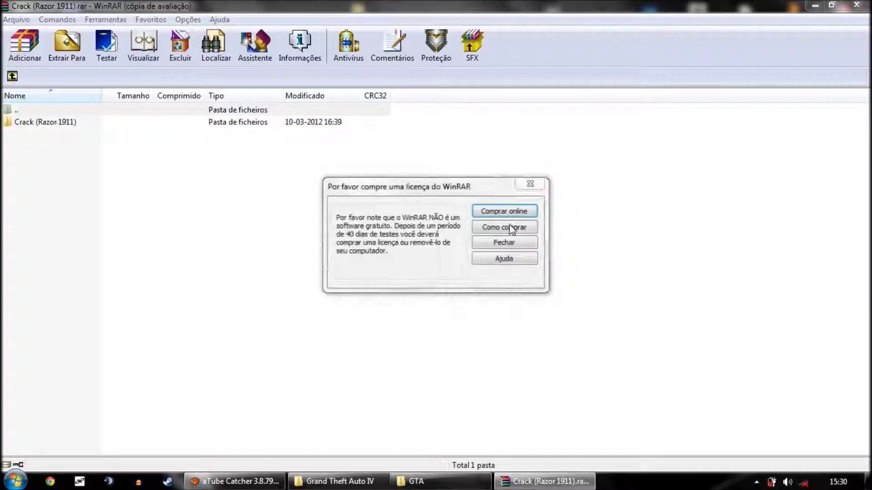
pyautogui.click(503, 244)
pyautogui.doubleClick(297, 122)
# - Move 1911.dll and LaunchGTAIV.exe from the archive into the Grand Theft Auto IV game folder, replacing the existing LaunchGTAIV.exe
pyautogui.moveTo(136, 170); pyautogui.dragTo(45, 118)
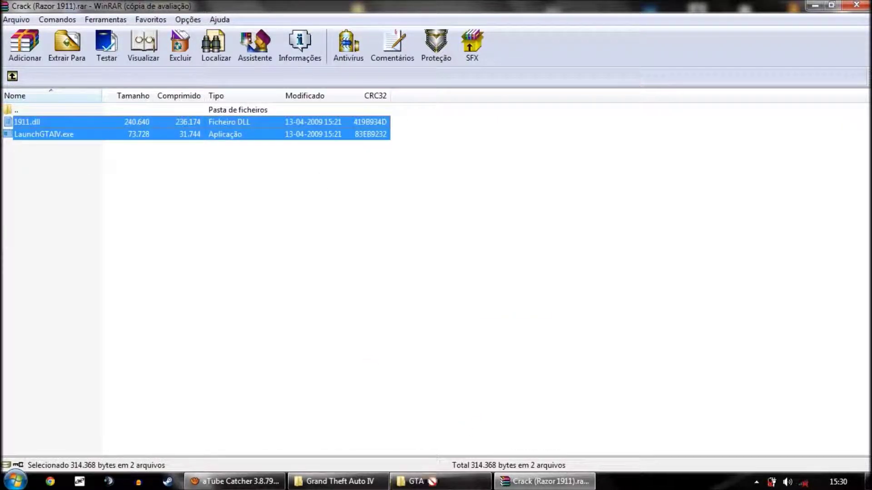
pyautogui.click(427, 481)
pyautogui.click(336, 481)
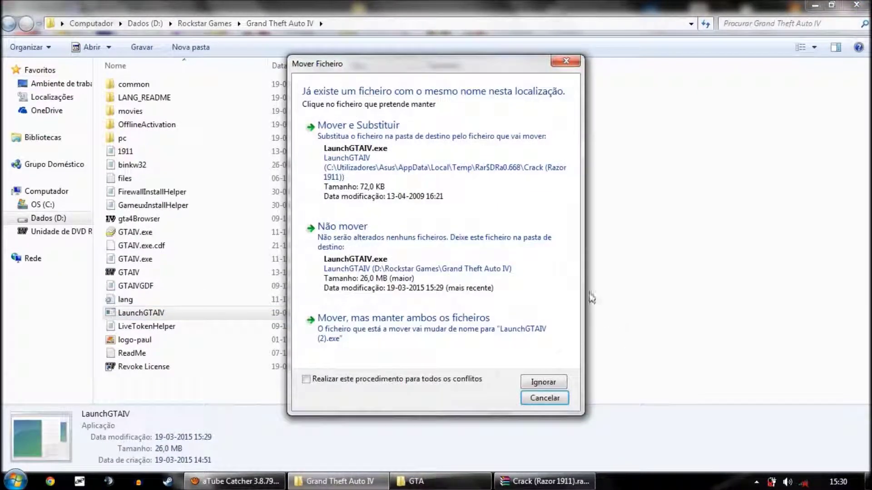
pyautogui.click(423, 174)
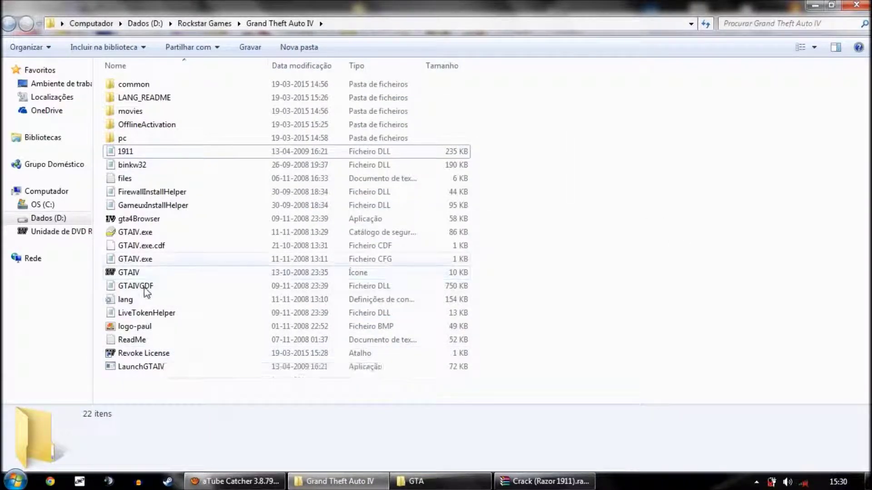
# - Try running the replaced LaunchGTAIV application from the game folder and close the Crack (Razor 1911) archive
pyautogui.doubleClick(160, 367)
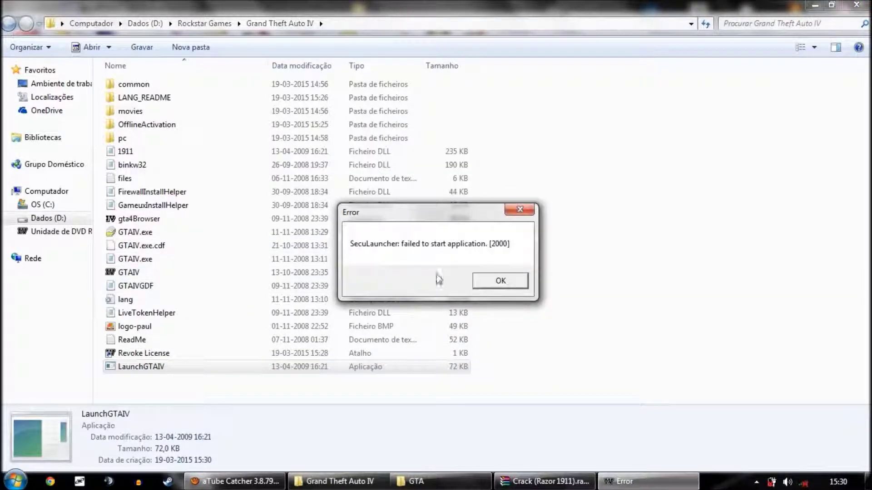
pyautogui.click(497, 288)
pyautogui.click(545, 481)
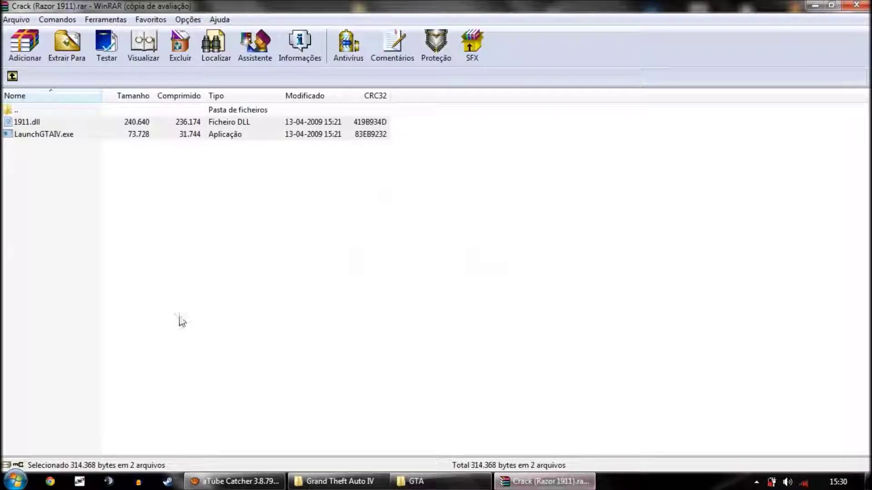
pyautogui.hotkey('alt', 'F4')
# - Extract xlive.dll from the XLiveLess archive in the GTA folder into the Grand Theft Auto IV game folder and close the archive
pyautogui.click(420, 482)
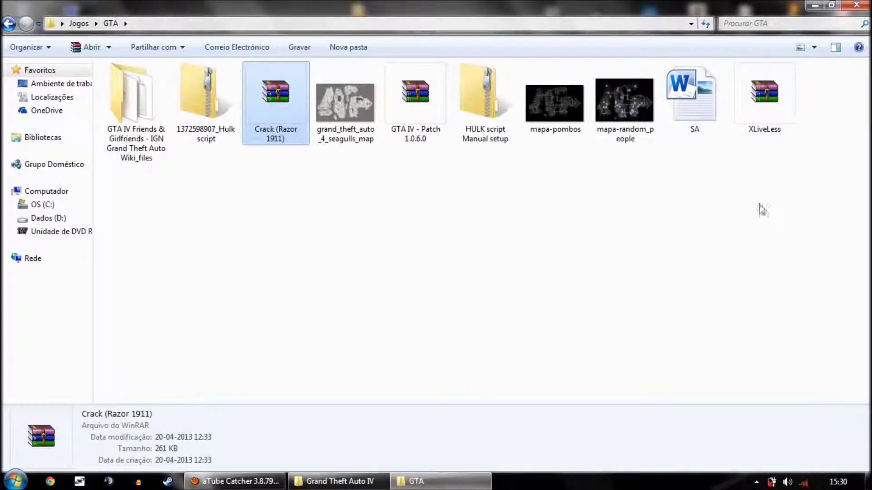
pyautogui.doubleClick(769, 112)
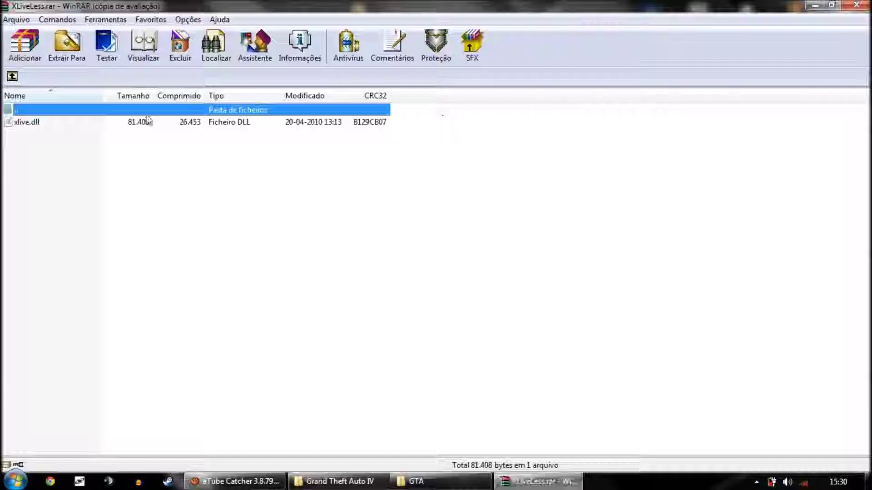
pyautogui.click(117, 123)
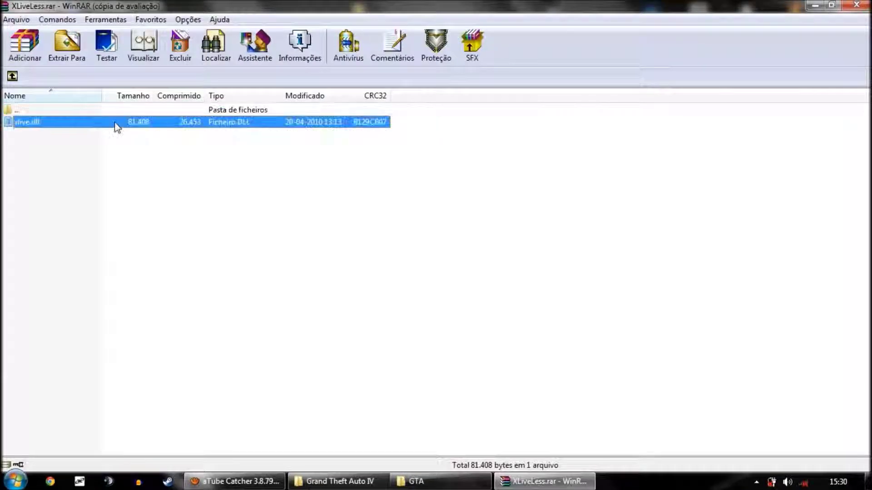
pyautogui.moveTo(70, 128); pyautogui.dragTo(286, 282)
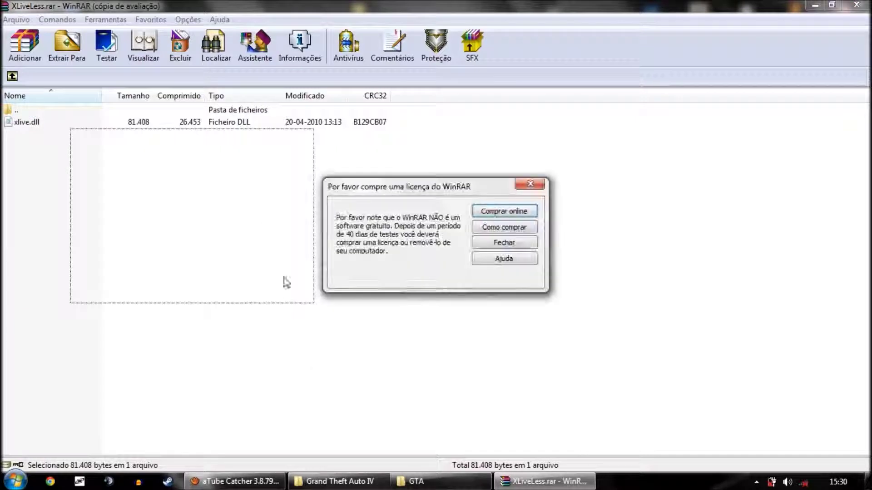
pyautogui.click(504, 243)
pyautogui.click(232, 123)
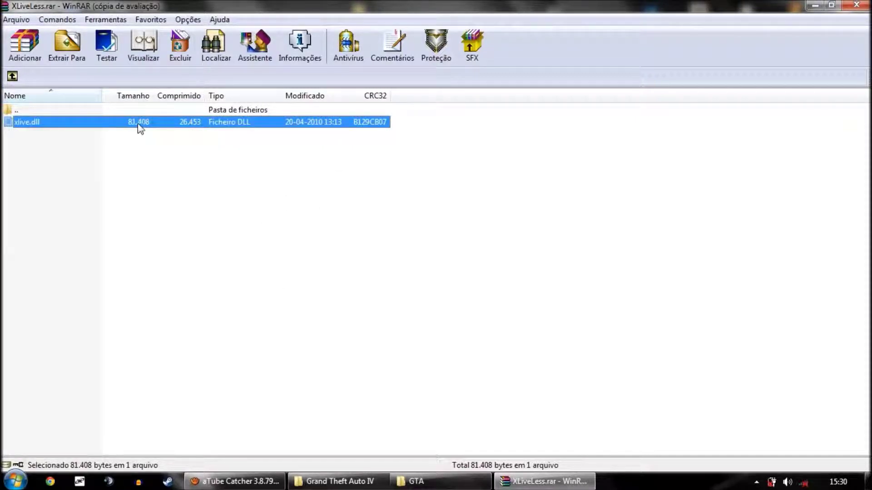
pyautogui.click(414, 482)
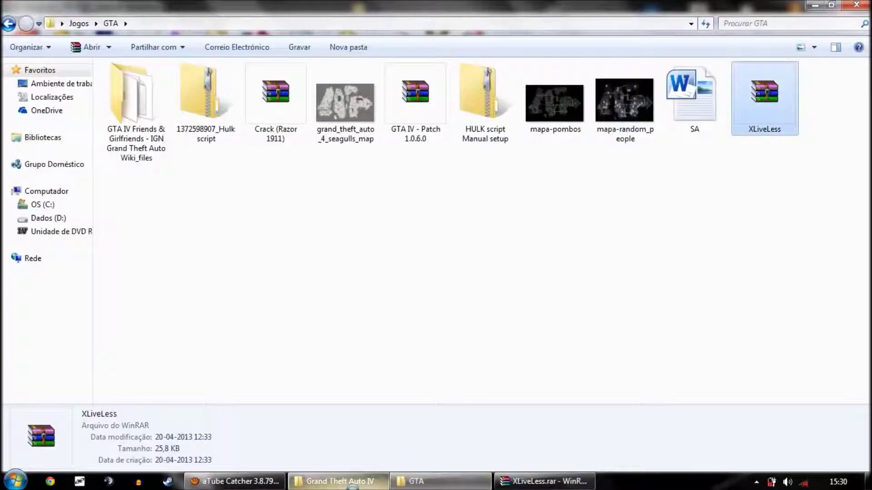
pyautogui.click(352, 485)
pyautogui.hotkey('ctrl', 'v')
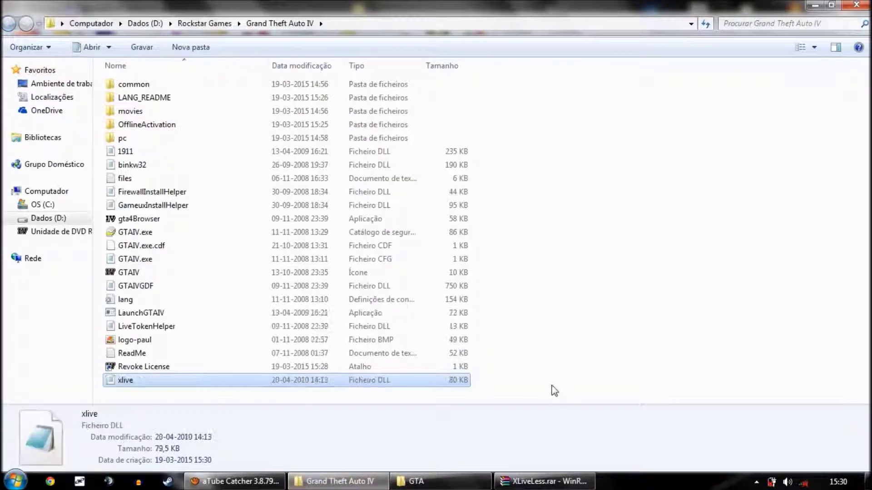
pyautogui.click(571, 365)
pyautogui.click(544, 481)
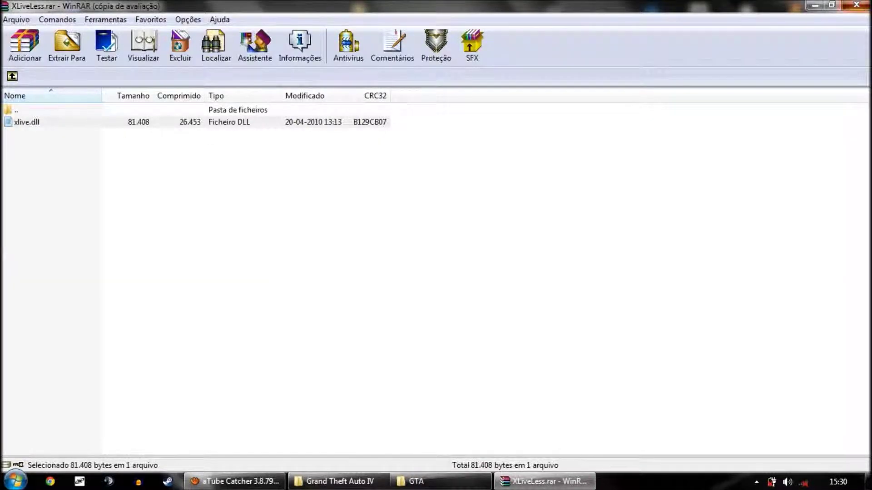
pyautogui.click(351, 482)
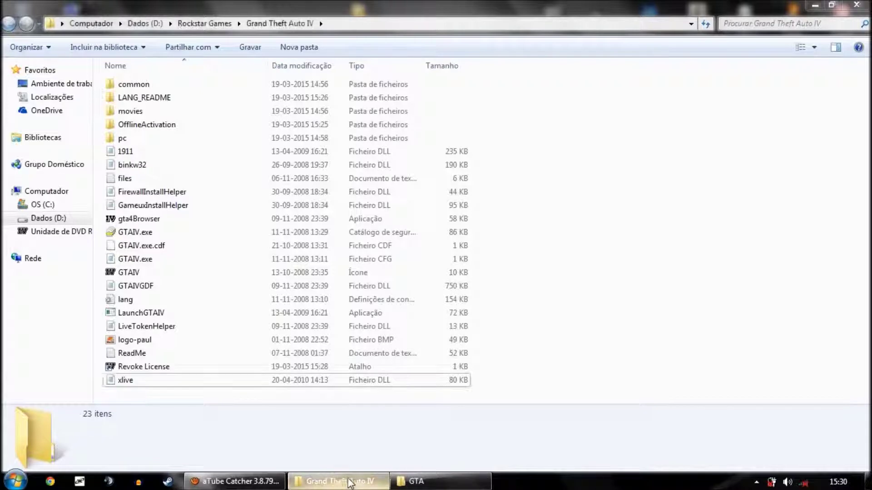
# - Reopen the XLiveLess archive to view its xlive.dll file and close it
pyautogui.hotkey('alt', 'Tab')
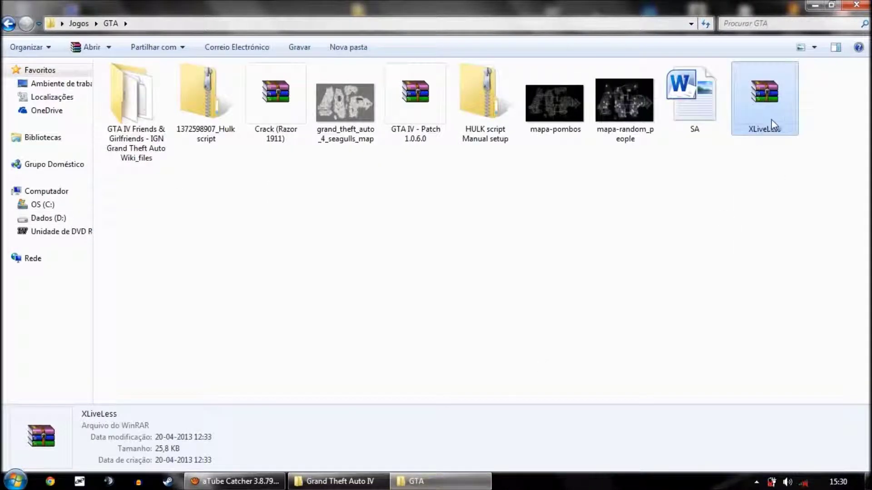
pyautogui.doubleClick(774, 125)
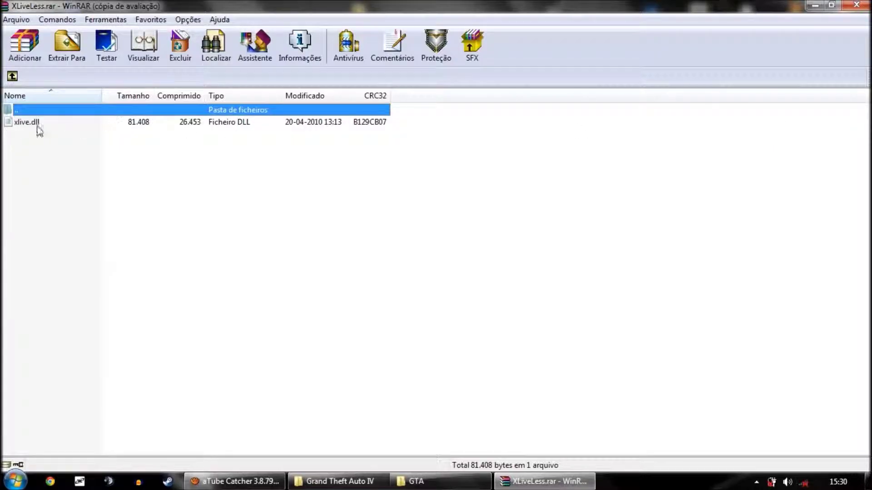
pyautogui.click(514, 243)
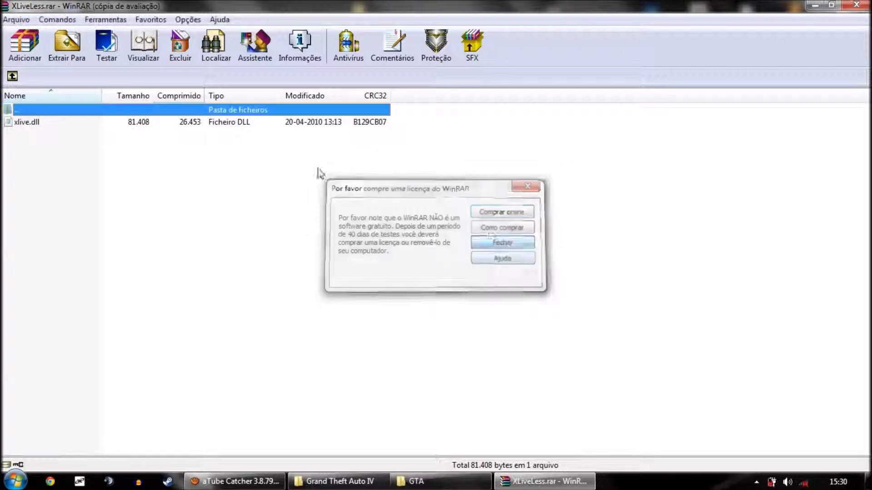
pyautogui.hotkey('alt', 'F4')
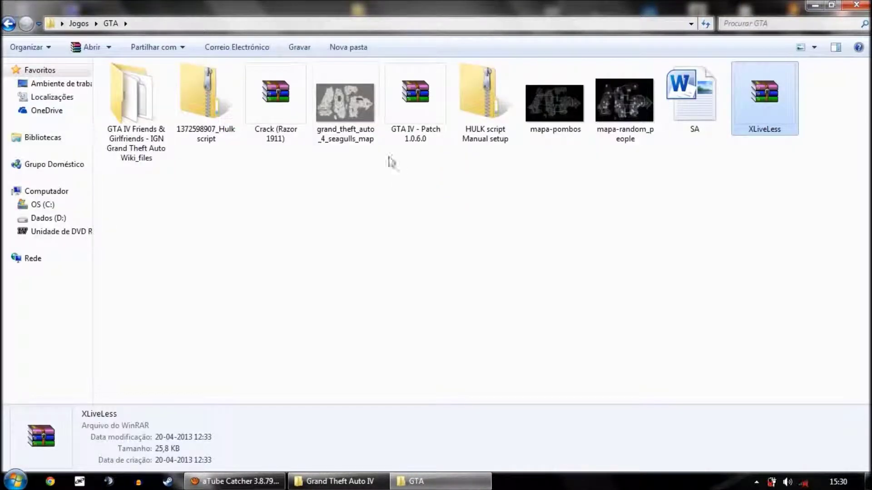
# - Run UpdateTitle.exe from the GTA IV - Patch 1.0.6.0 archive and close the archive
pyautogui.doubleClick(419, 112)
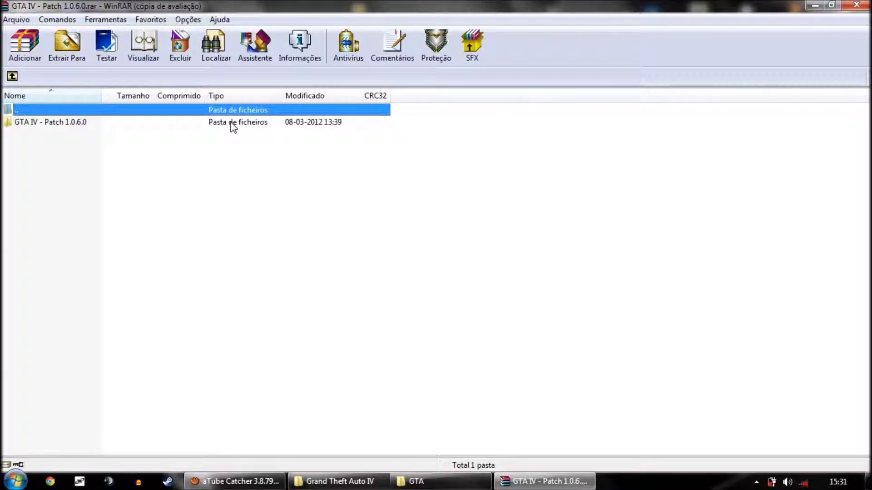
pyautogui.doubleClick(233, 127)
pyautogui.press('Escape')
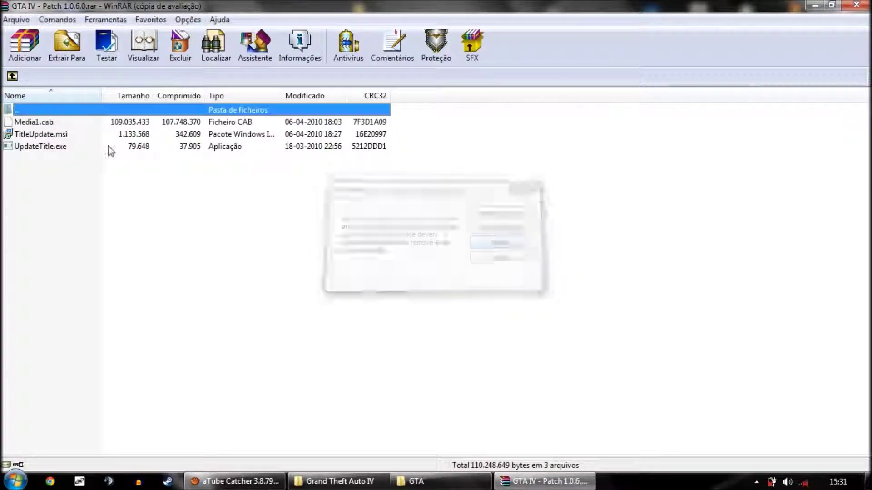
pyautogui.doubleClick(70, 147)
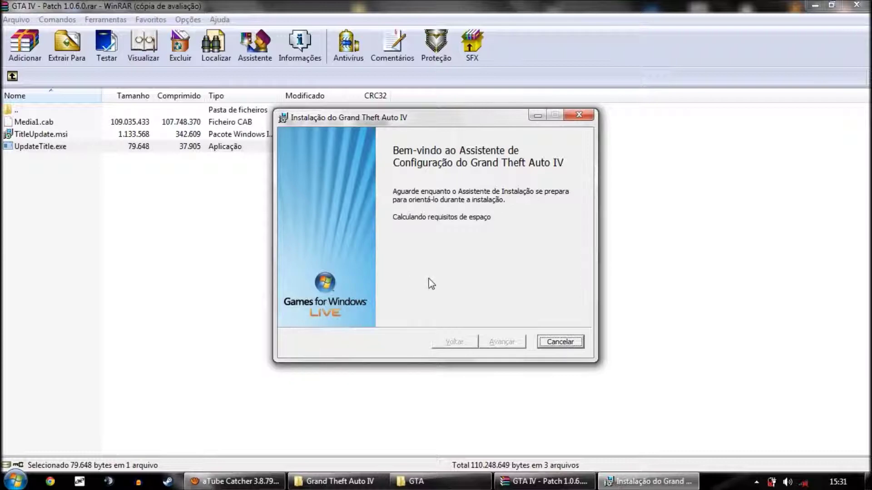
pyautogui.hotkey('alt', 'F4')
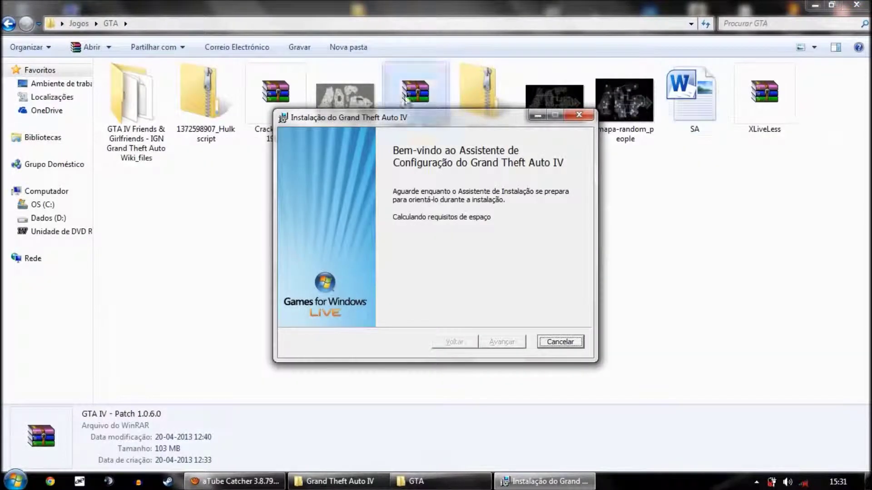
# - Let the Grand Theft Auto IV update run, closing the GTA folder window and showing the desktop
pyautogui.moveTo(417, 124); pyautogui.dragTo(414, 205)
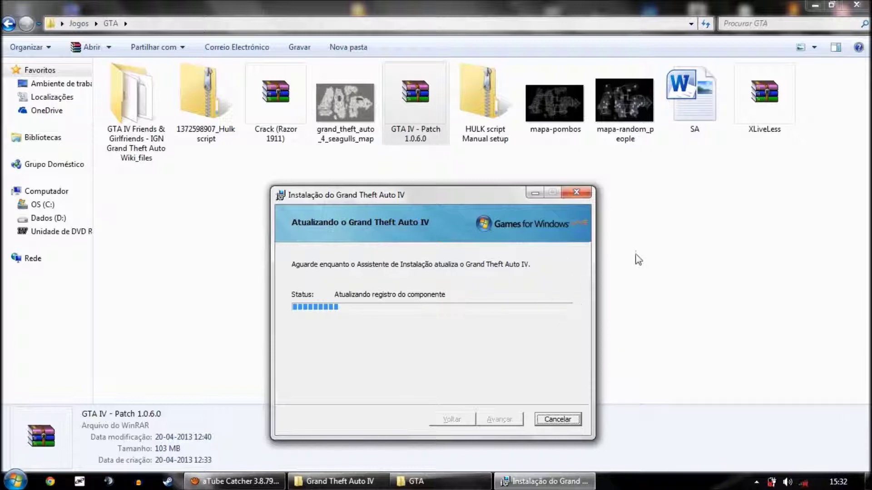
pyautogui.click(856, 5)
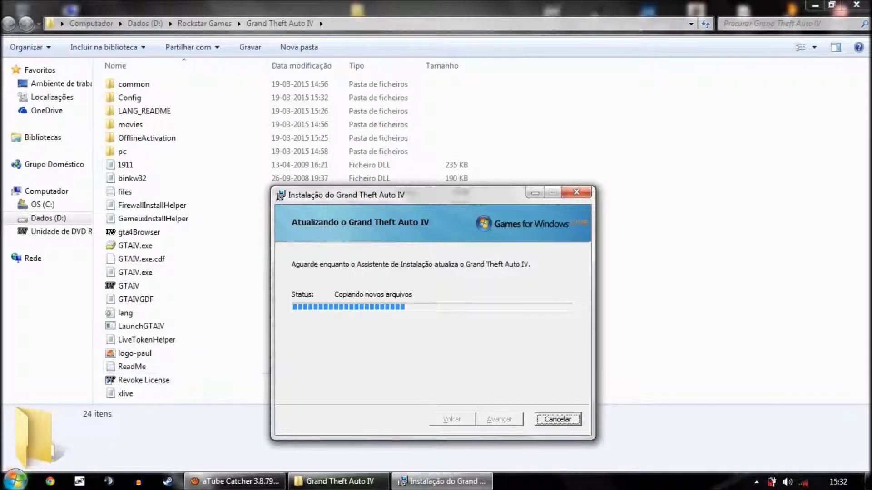
pyautogui.click(868, 481)
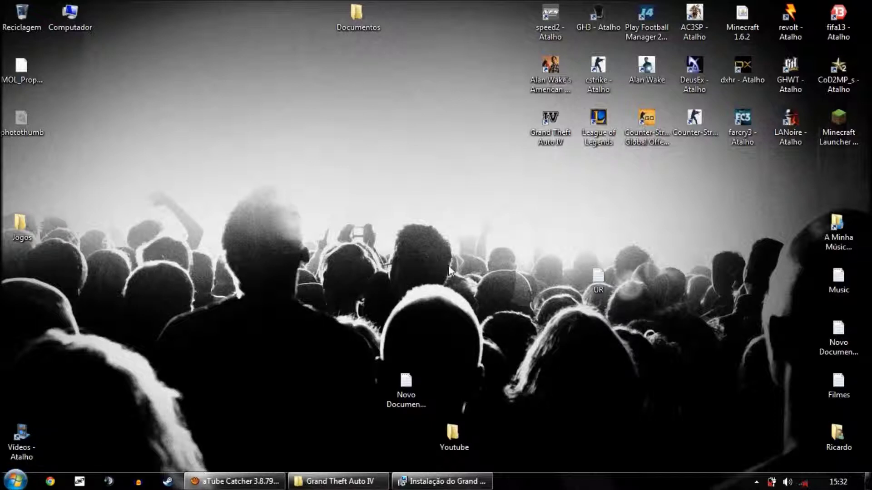
pyautogui.press('super')
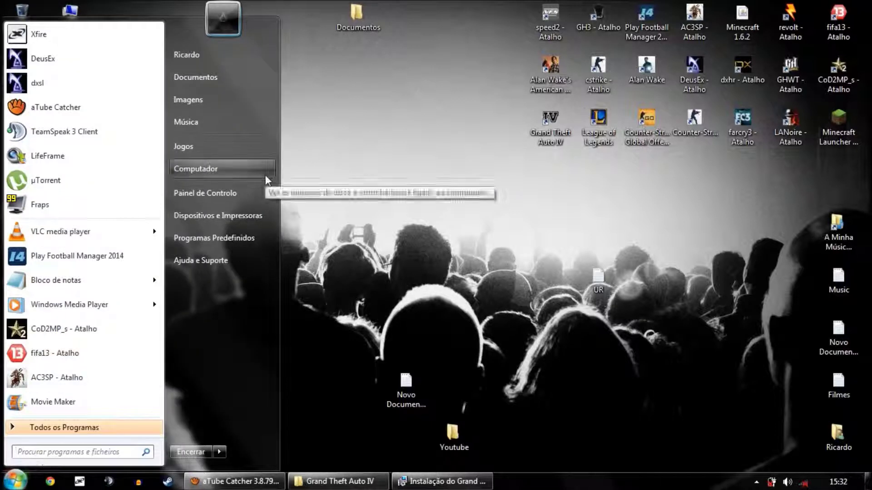
pyautogui.click(17, 477)
pyautogui.click(17, 476)
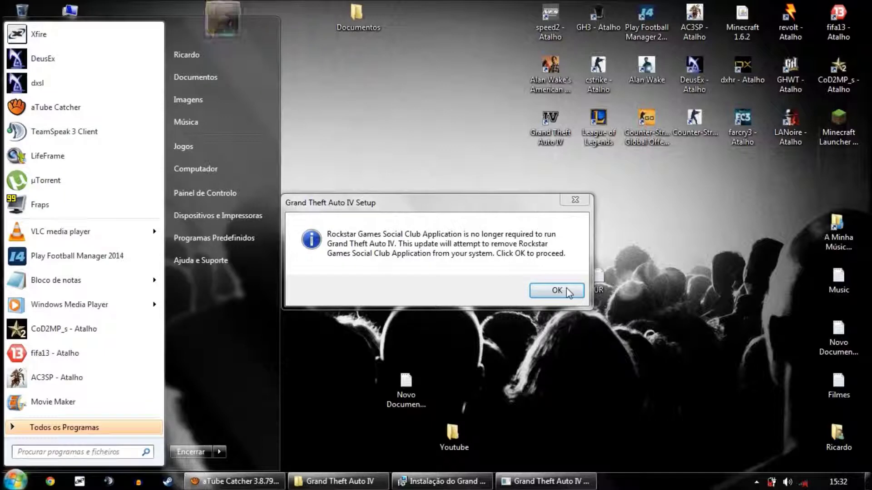
# - Accept the removal of the Rockstar Games Social Club application and complete its uninstall
pyautogui.click(557, 291)
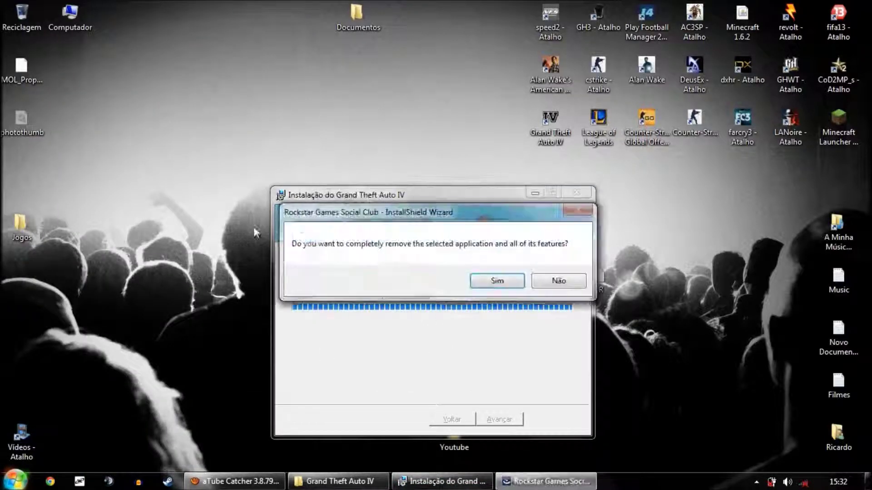
pyautogui.click(490, 281)
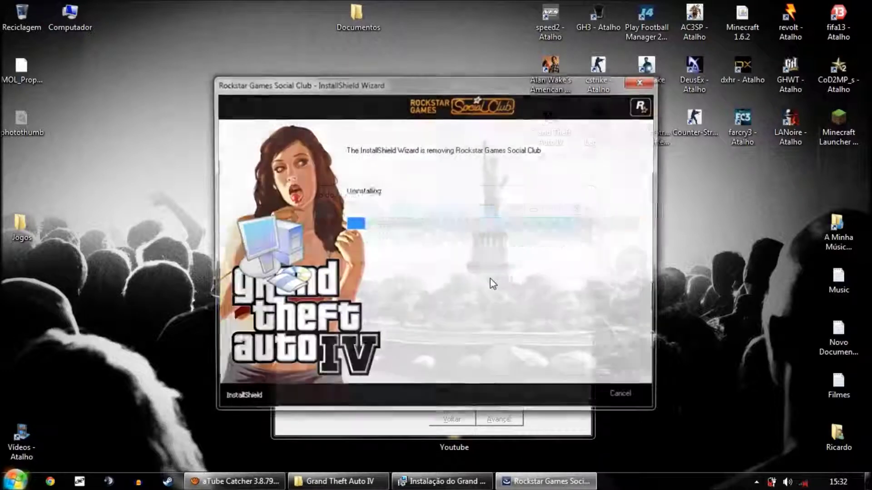
pyautogui.click(481, 398)
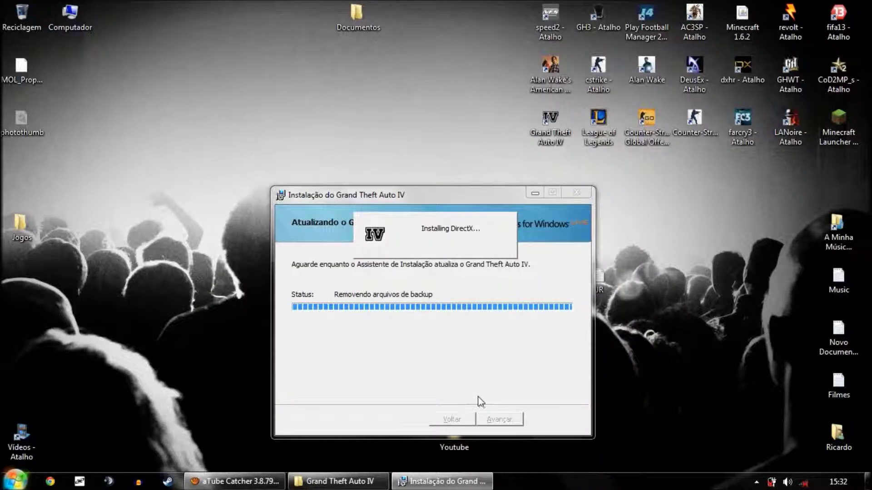
# - Open the Os Meus Documentos folder inside the user's personal folder and finish the Grand Theft Auto IV installation wizard
pyautogui.press('super')
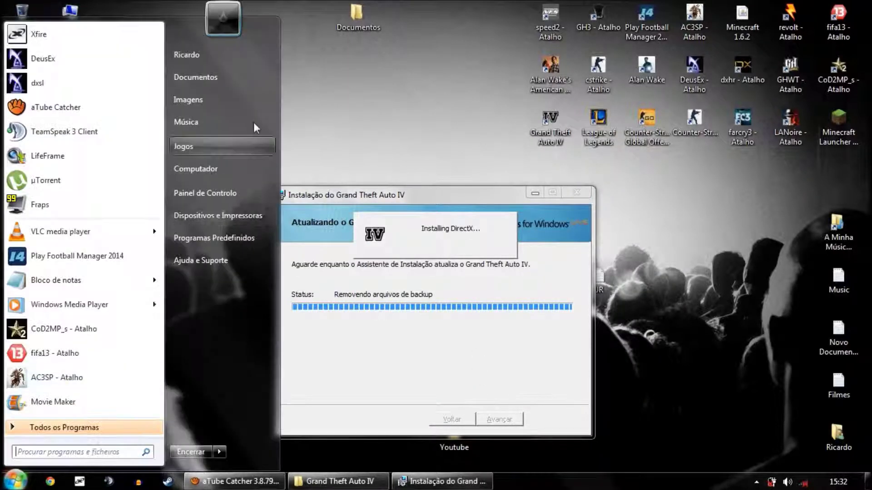
pyautogui.click(218, 57)
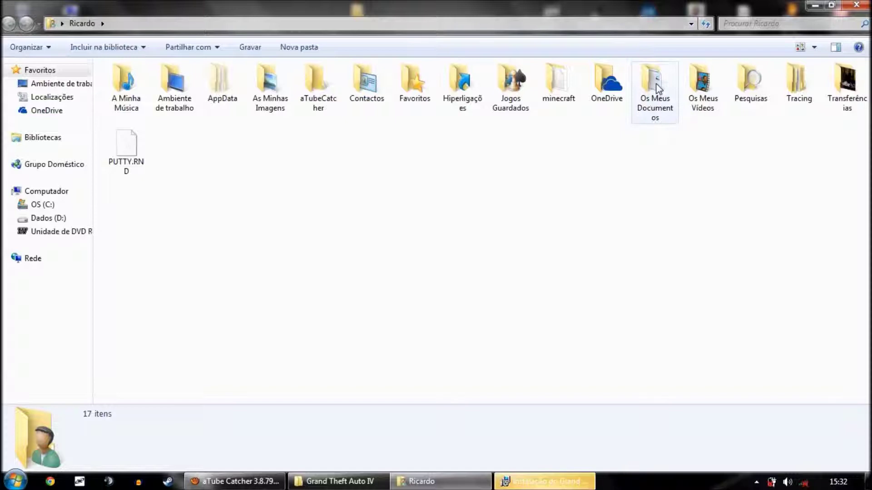
pyautogui.doubleClick(652, 101)
pyautogui.click(541, 481)
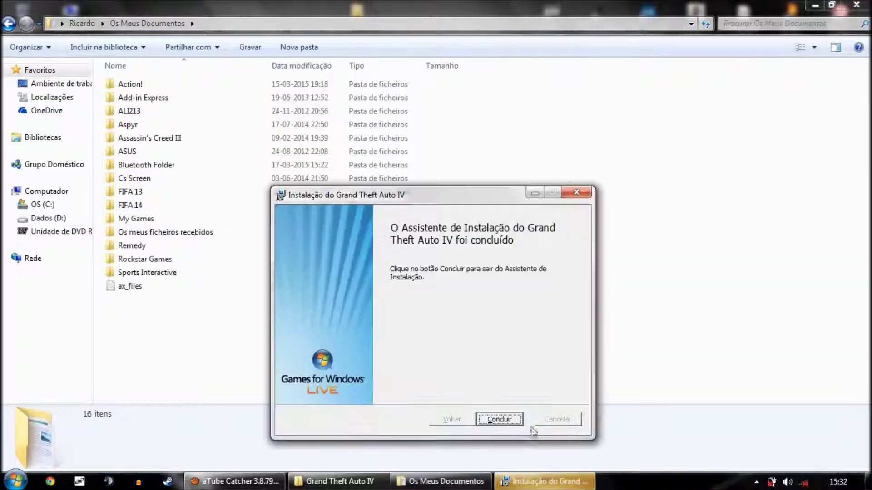
pyautogui.click(499, 419)
# - End the running GTAIV.exe process in the Windows Task Manager and close the Task Manager
pyautogui.rightClick(558, 485)
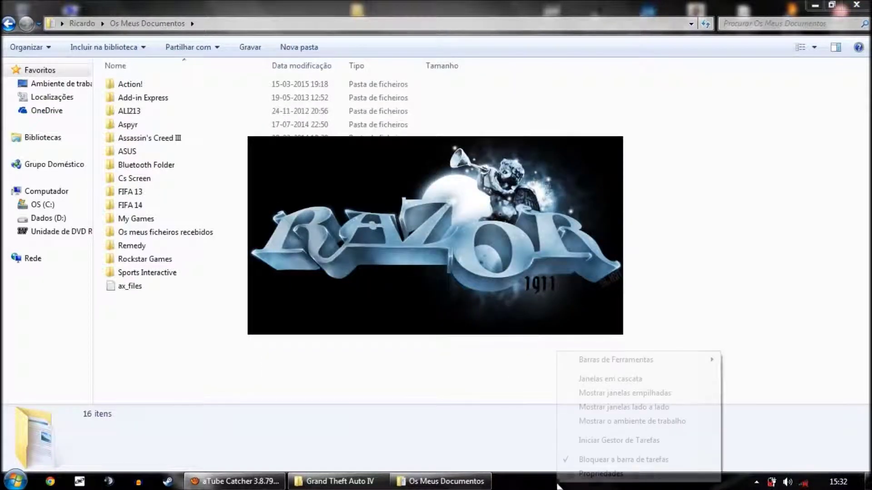
pyautogui.click(534, 382)
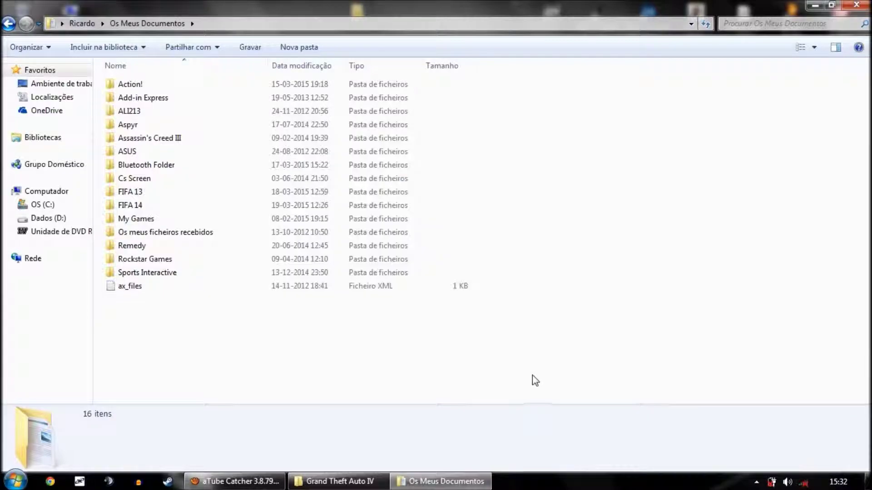
pyautogui.rightClick(559, 482)
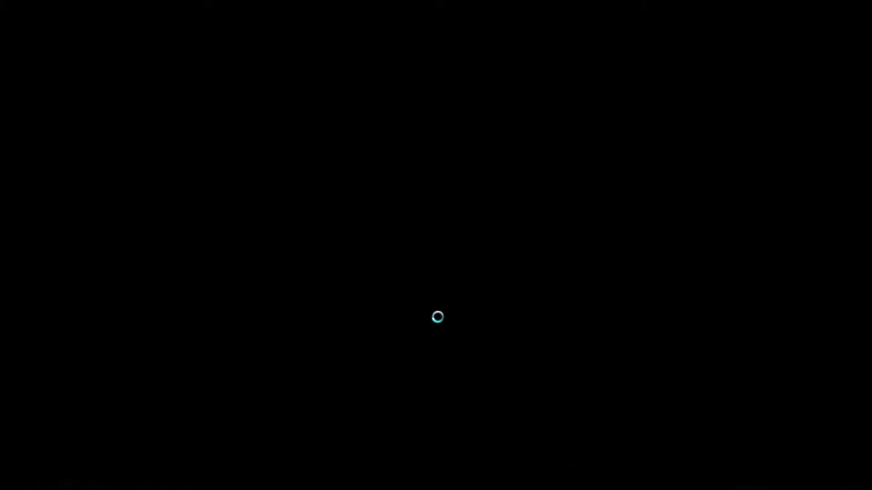
pyautogui.hotkey('ctrl', 'shift', 'Escape')
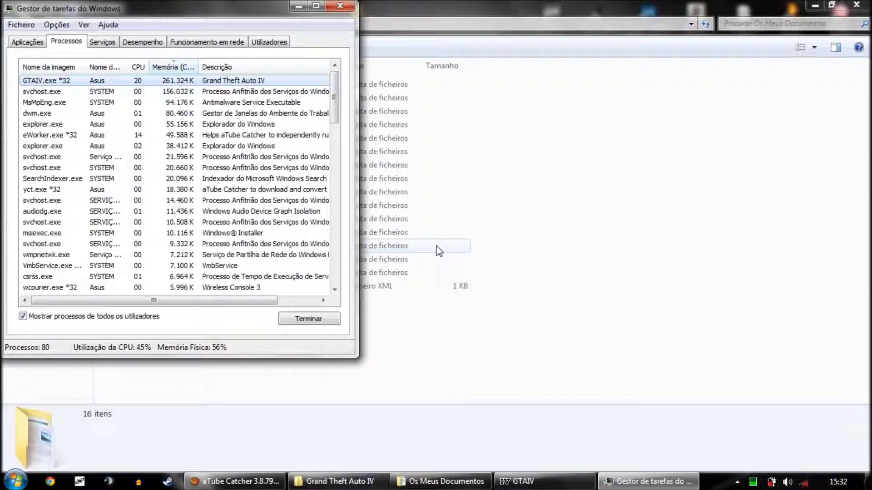
pyautogui.press('Delete')
pyautogui.press('Return')
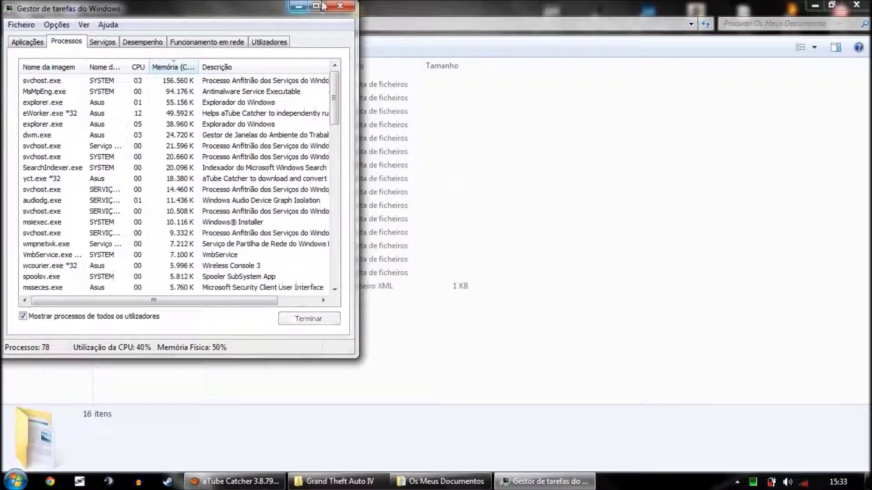
pyautogui.click(340, 6)
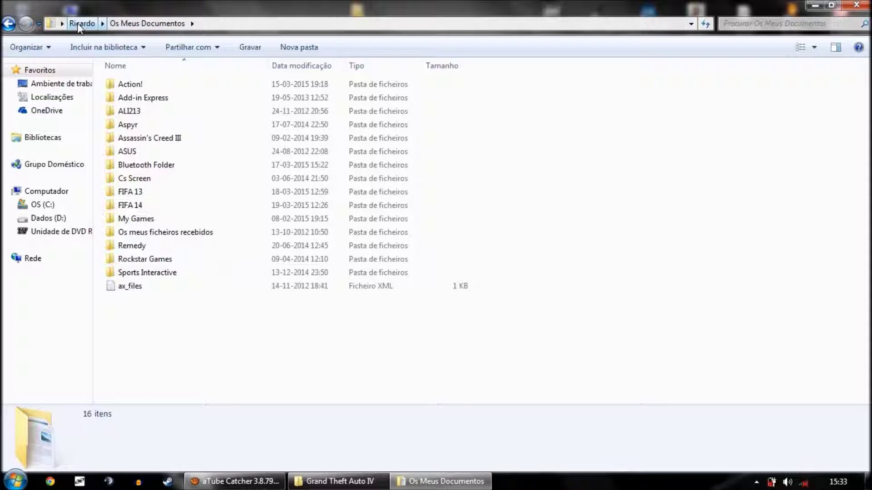
# - Open the User Music folder under Rockstar Games and GTA IV in Os Meus Documentos
pyautogui.doubleClick(162, 262)
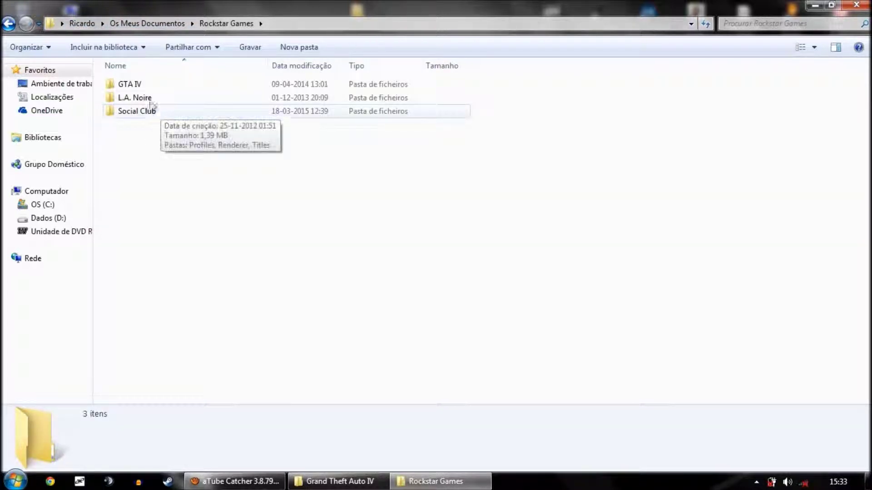
pyautogui.doubleClick(139, 85)
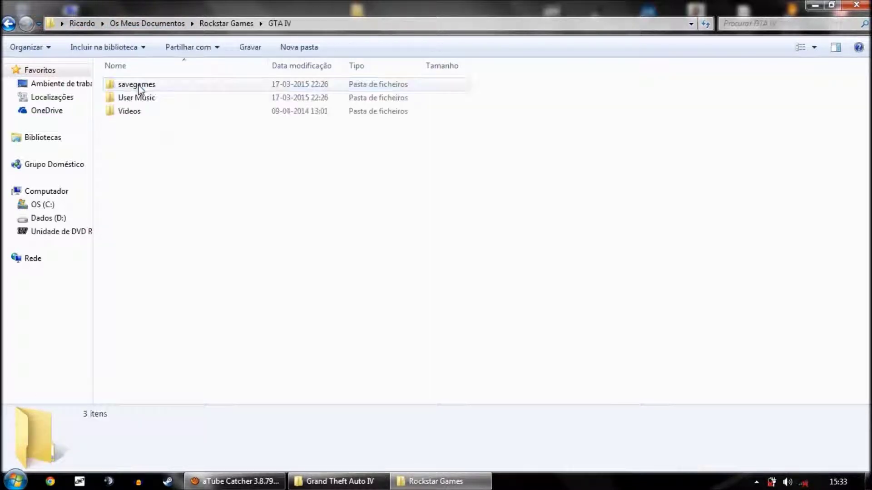
pyautogui.doubleClick(162, 101)
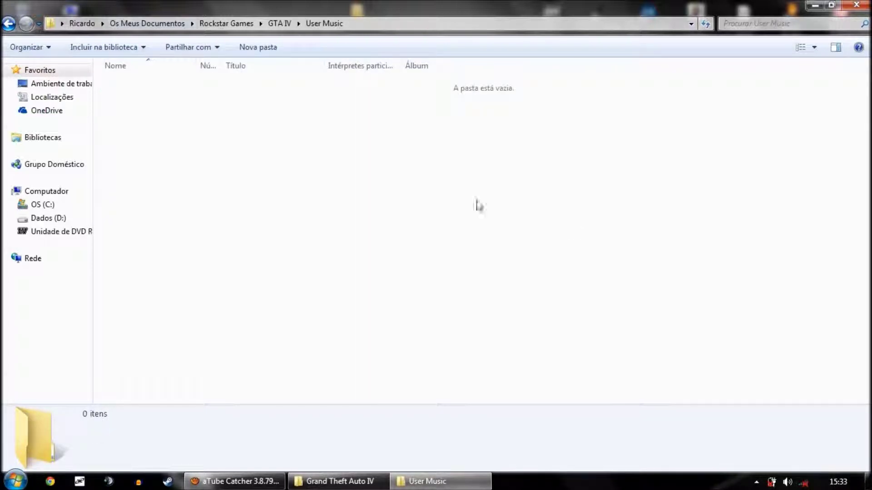
# - Copy the songs from "Alesso - Years" through "Awolnation - Sail" in A Minha Música's Vários > Dance Electro House folder and close the window
pyautogui.press('super+d')
pyautogui.doubleClick(837, 229)
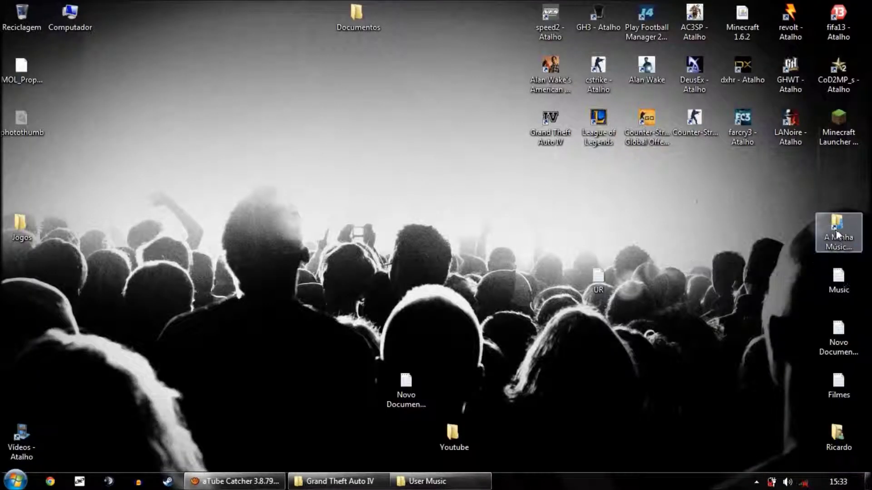
pyautogui.doubleClick(131, 218)
pyautogui.doubleClick(170, 86)
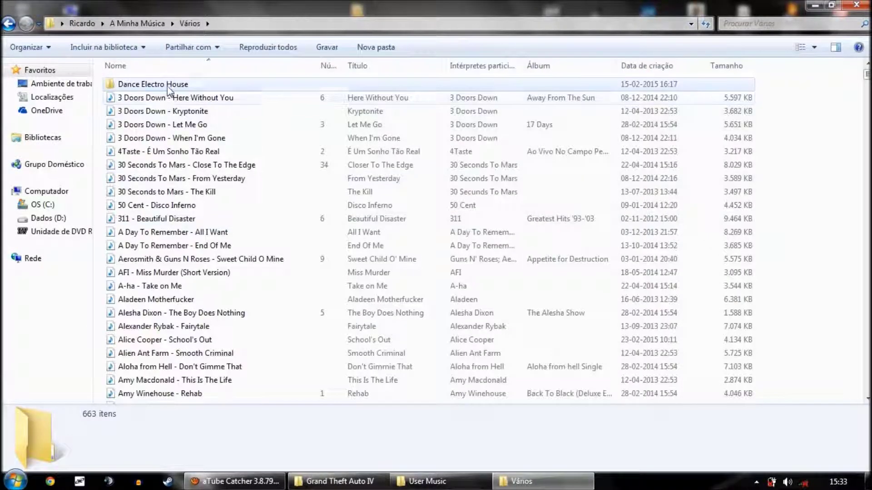
pyautogui.moveTo(522, 134); pyautogui.dragTo(408, 291)
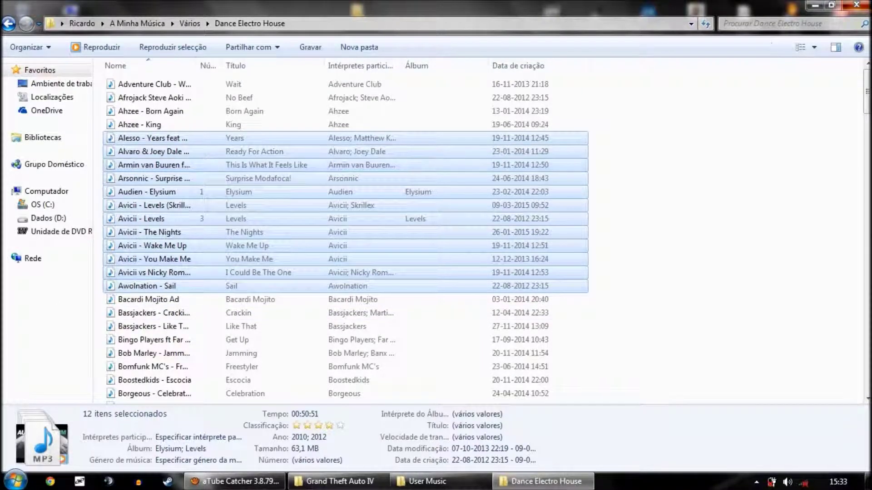
pyautogui.click(856, 5)
# - Paste the copied songs as shortcuts into the GTA IV User Music folder
pyautogui.click(436, 481)
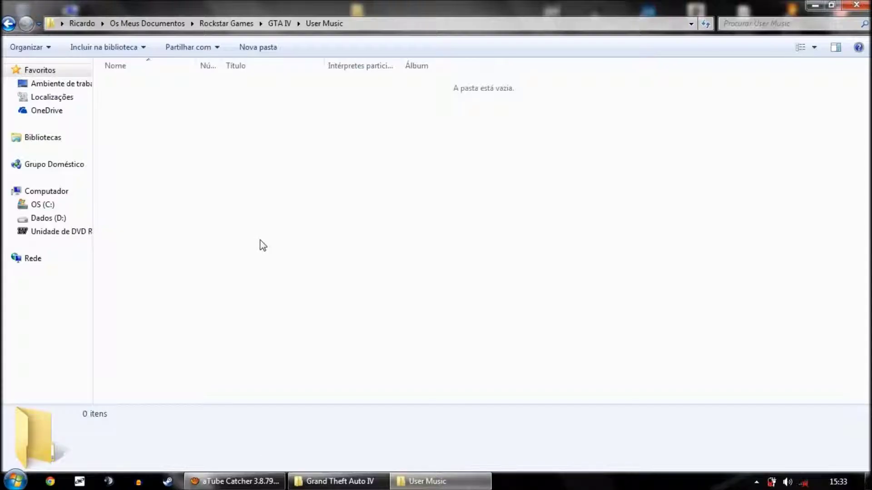
pyautogui.rightClick(259, 240)
pyautogui.click(315, 361)
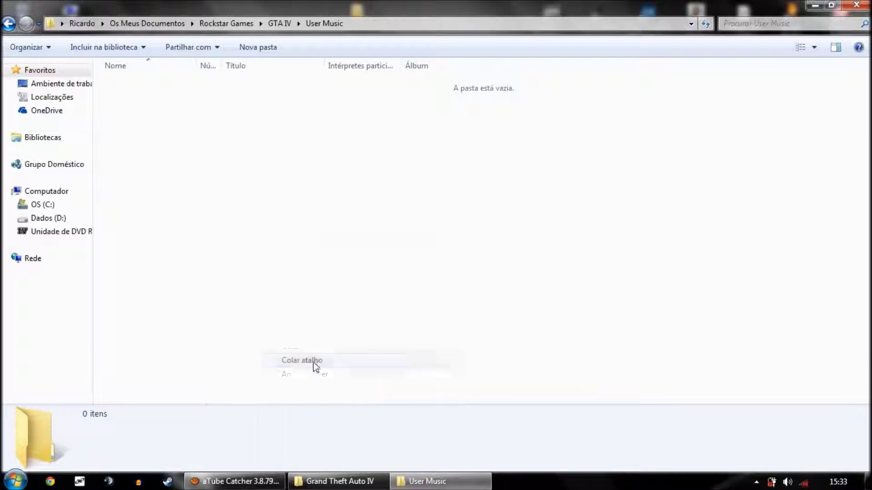
pyautogui.click(628, 272)
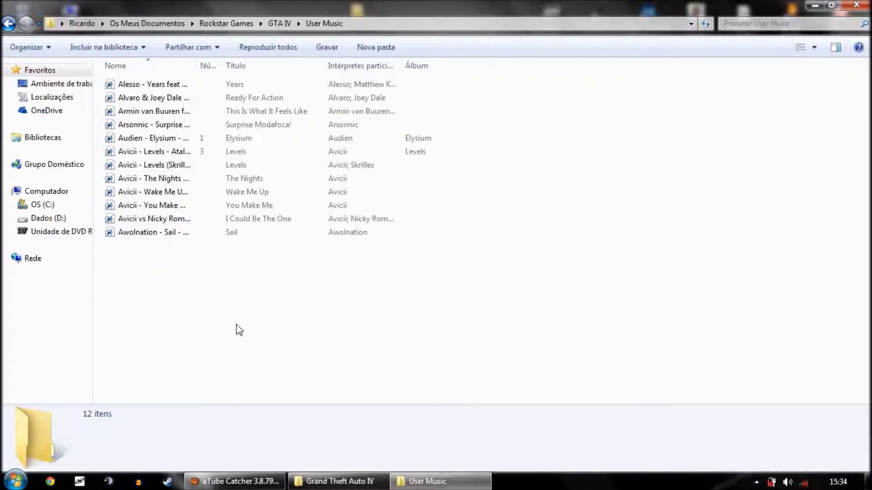
# - Review the pasted song shortcuts in the User Music folder and close its window
pyautogui.moveTo(324, 315); pyautogui.dragTo(249, 49)
pyautogui.click(288, 343)
pyautogui.moveTo(454, 309); pyautogui.dragTo(105, 75)
pyautogui.click(513, 294)
pyautogui.click(856, 4)
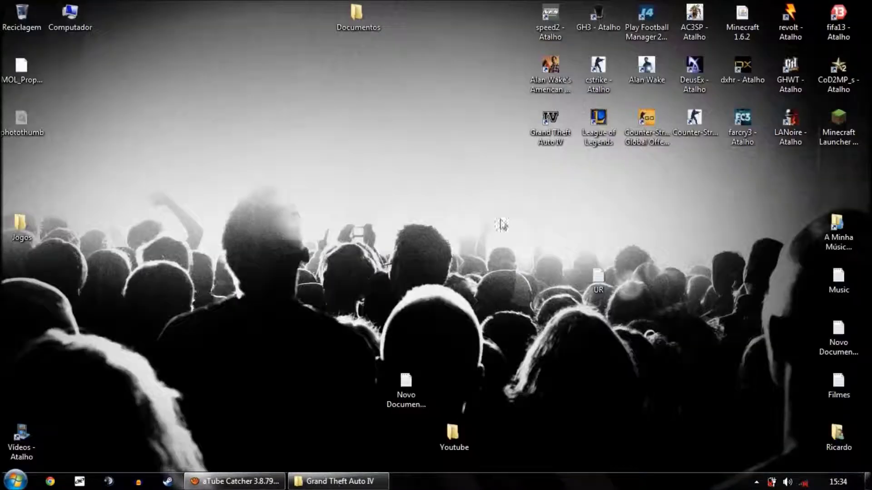
# - Look through the files in the Grand Theft Auto IV game folder on drive D: and close the window
pyautogui.click(338, 482)
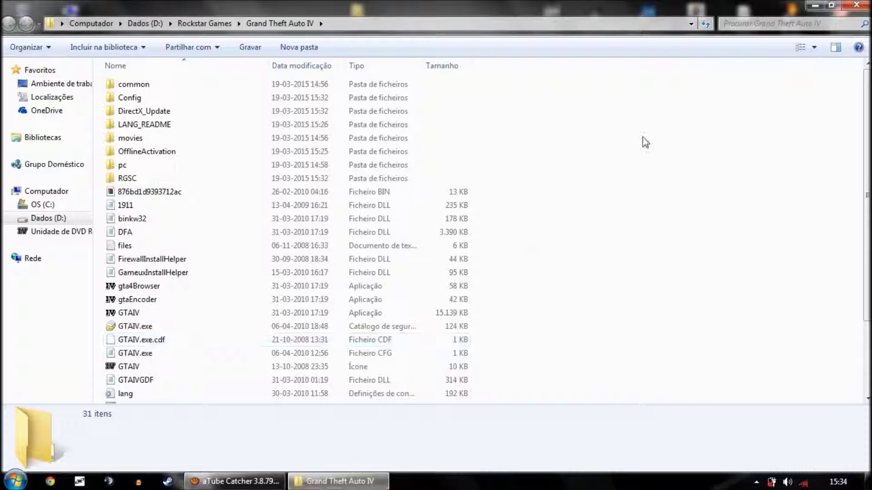
pyautogui.scroll(-3, 491, 272)
pyautogui.scroll(3, 485, 299)
pyautogui.click(856, 4)
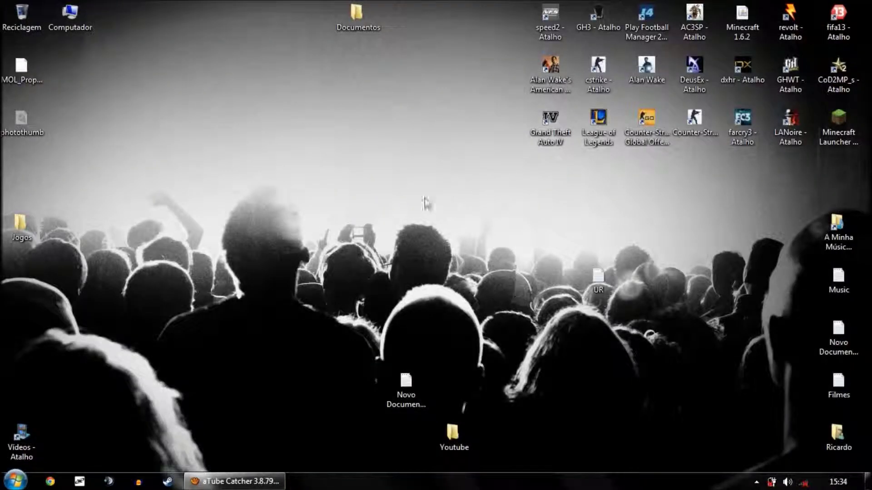